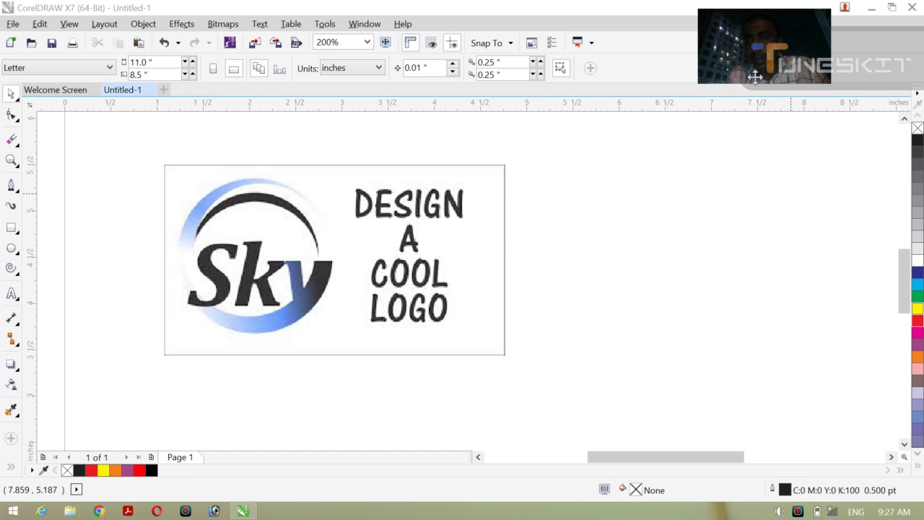
left_click_drag(754, 90, 754, 102)
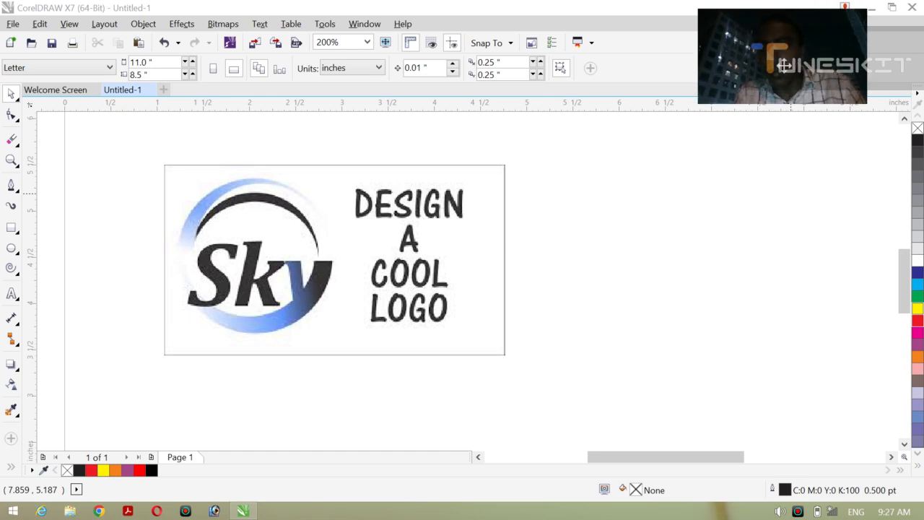
left_click_drag(784, 67, 775, 69)
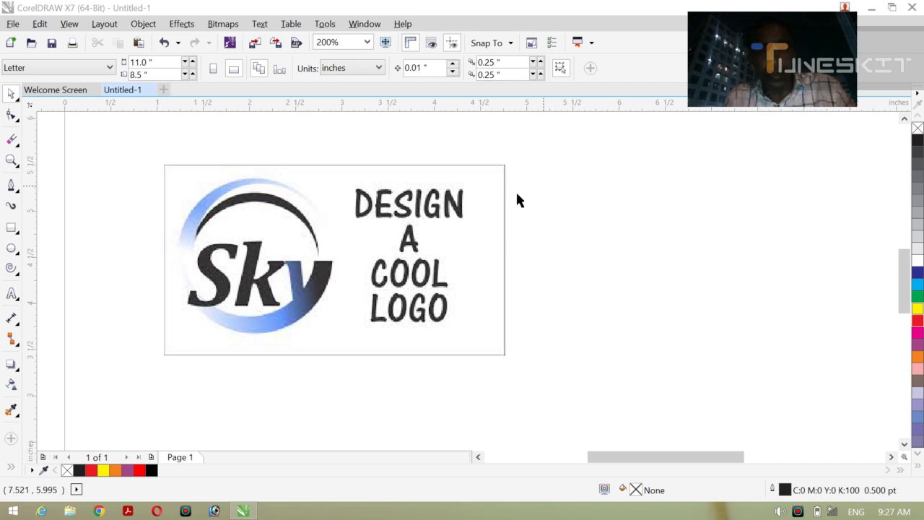
Step: Center the Sky logo reference image on the page and enlarge it proportionally from its center to about 4.83 by 2.71 inches
left_click(489, 210)
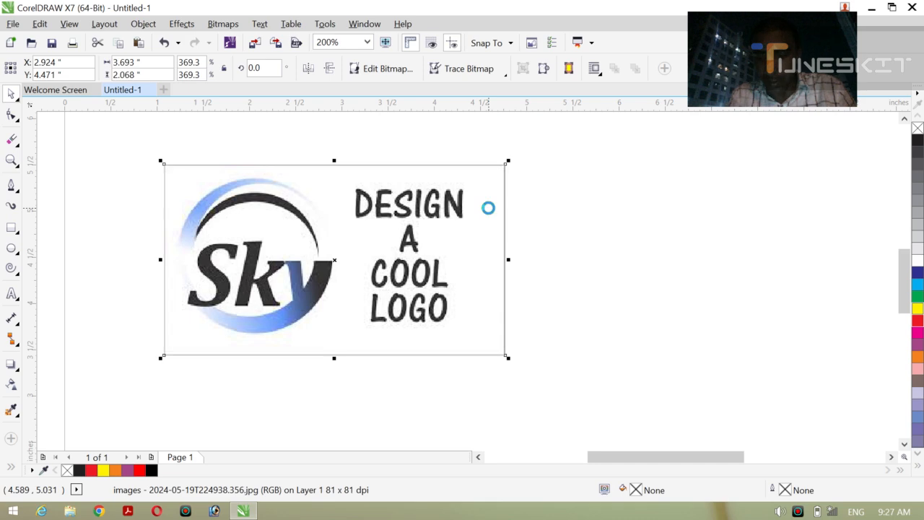
key("p")
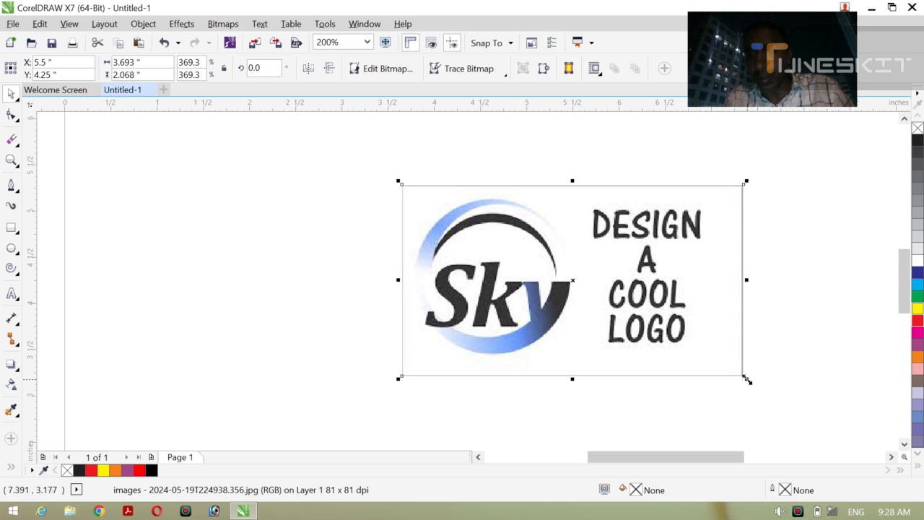
left_click_drag(748, 380, 800, 439)
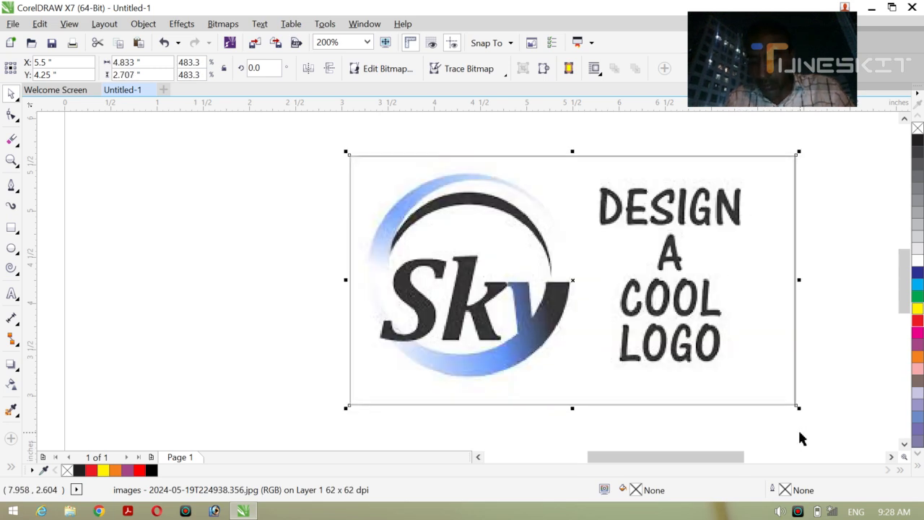
scroll(800, 438, "left", 1)
scroll(800, 439, "right", 2)
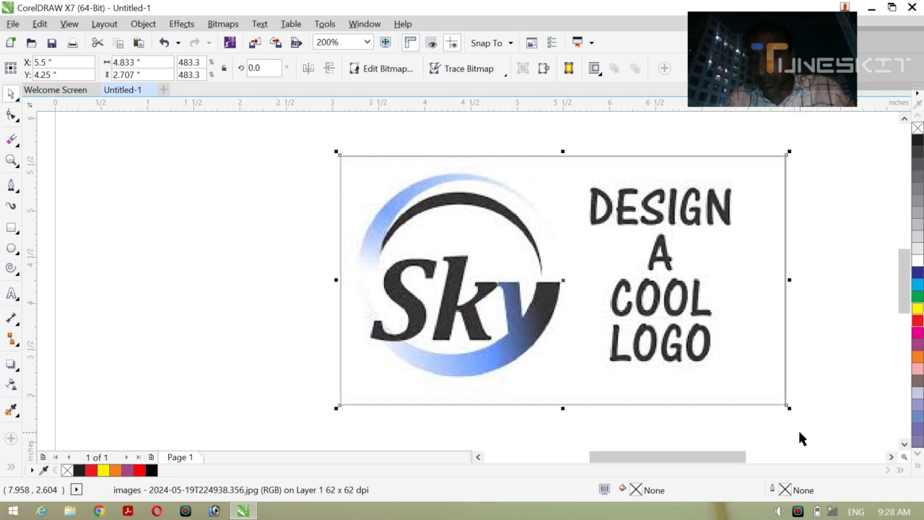
scroll(800, 438, "right", 3)
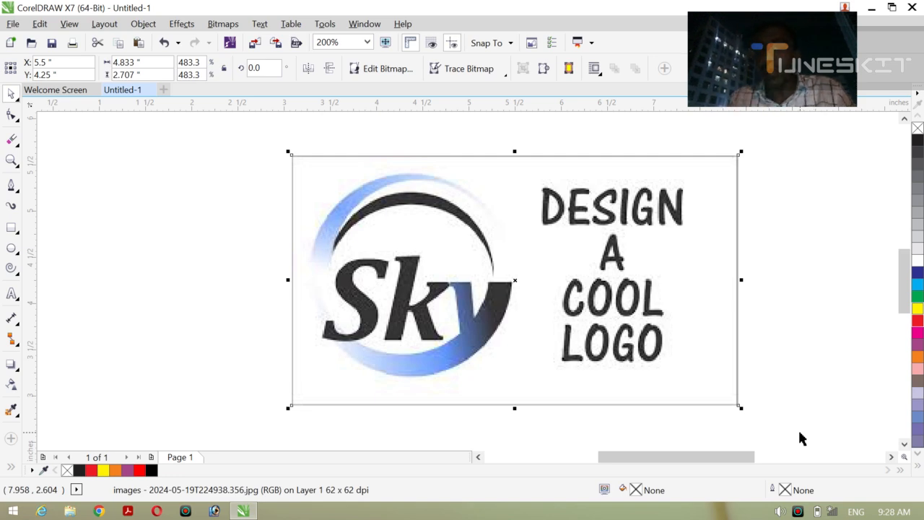
left_click(795, 307)
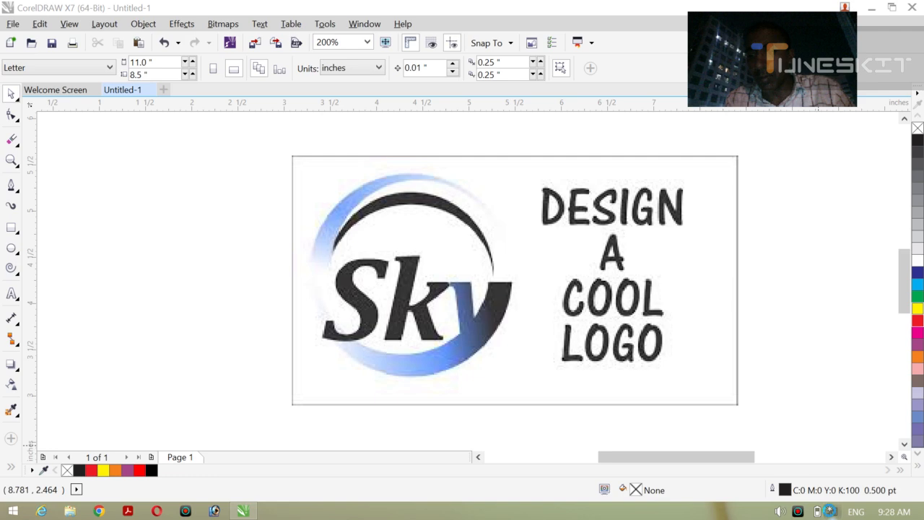
left_click(832, 511)
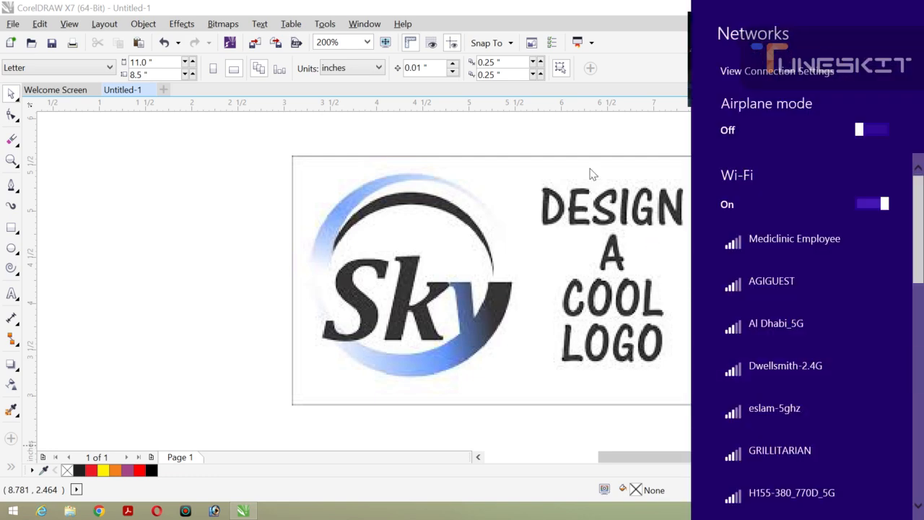
left_click(584, 148)
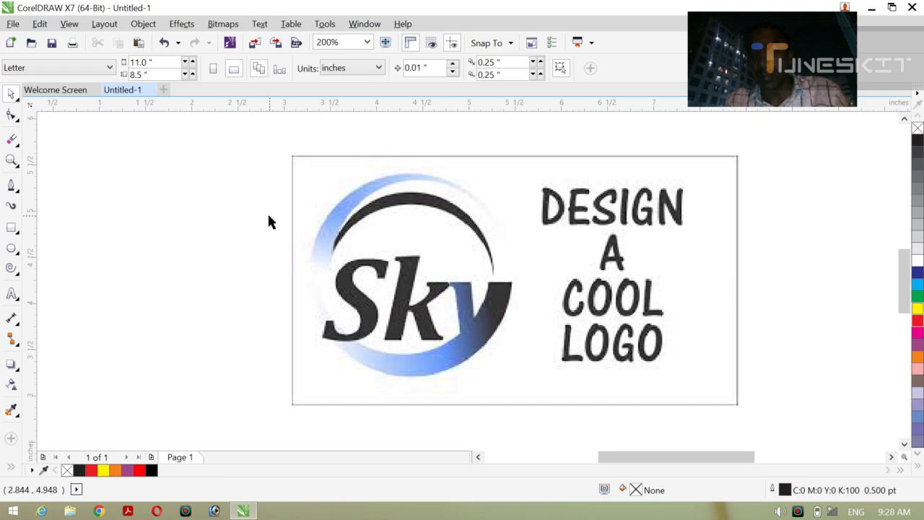
Step: Magnify the view around the round Sky emblem in the reference image to examine its ring and lettering
key("z")
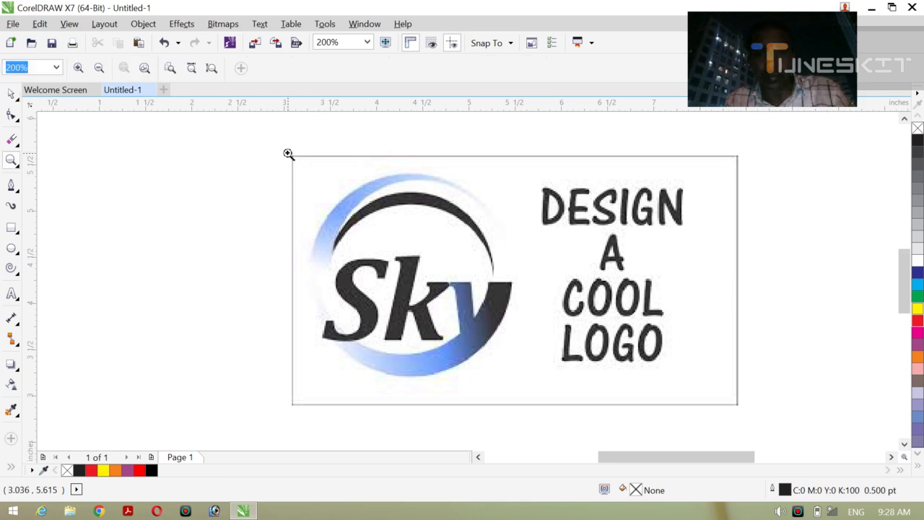
left_click_drag(288, 154, 512, 283)
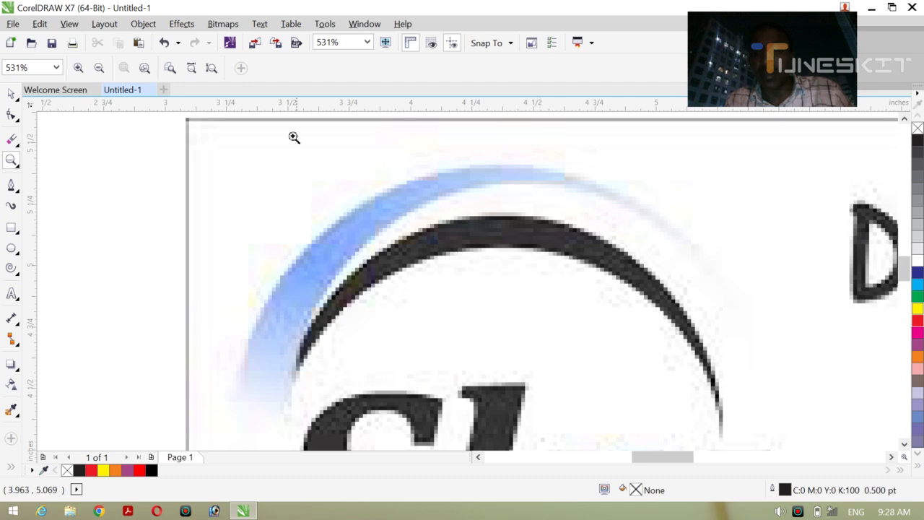
left_click(99, 68)
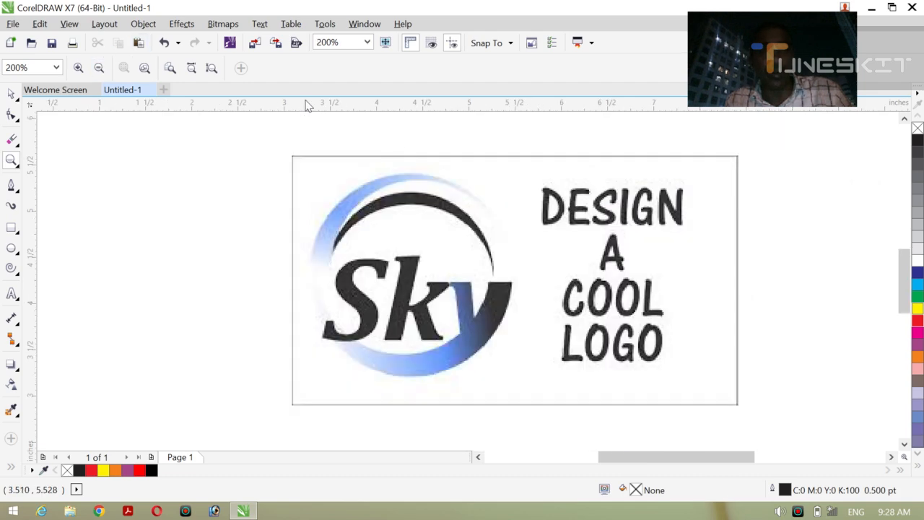
left_click_drag(279, 144, 500, 250)
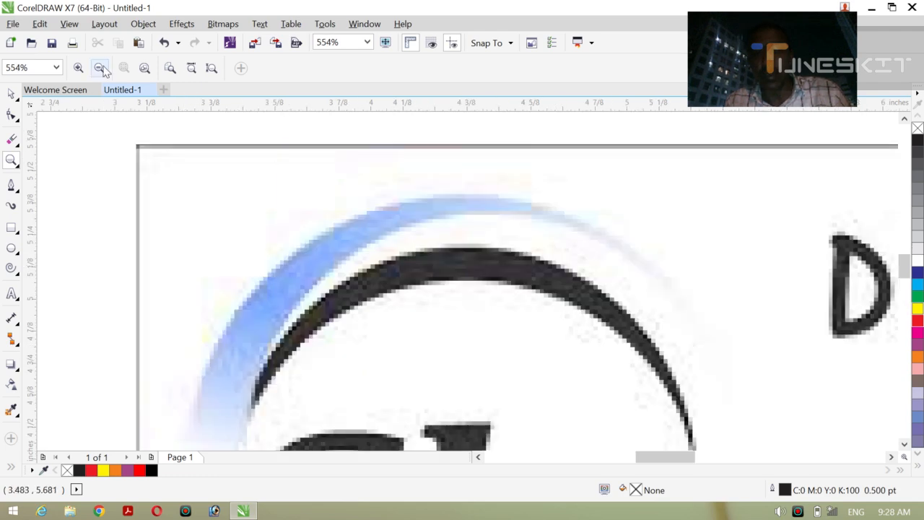
left_click(100, 67)
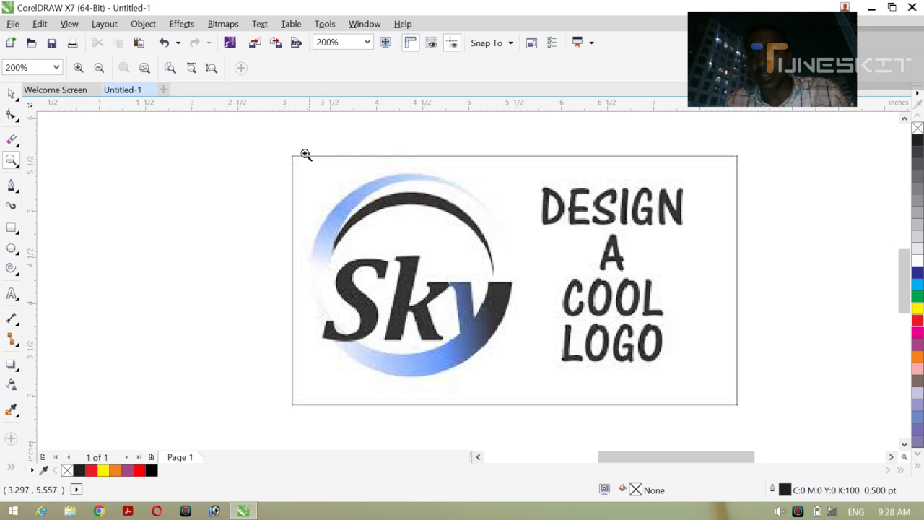
left_click_drag(293, 149, 600, 402)
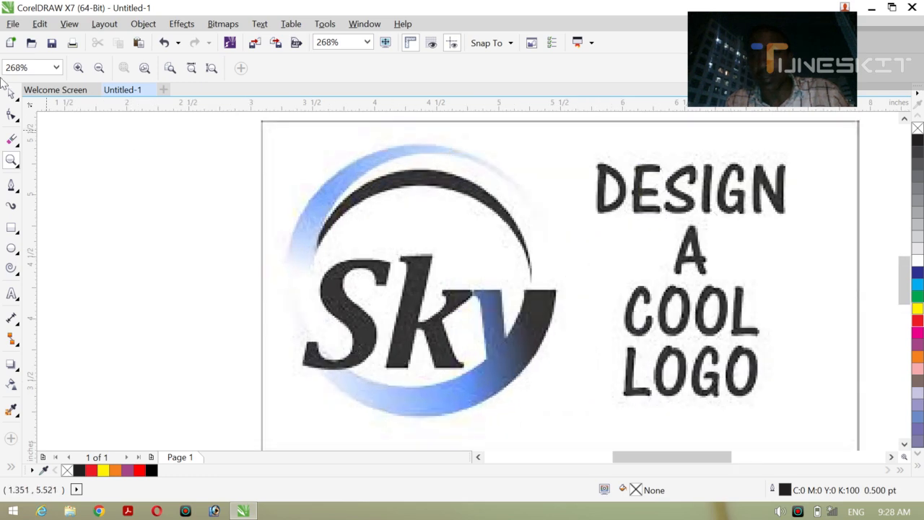
Step: Shift the reference image a little sideways with the Pick tool, and center it on the page again
left_click(20, 105)
left_click(45, 91)
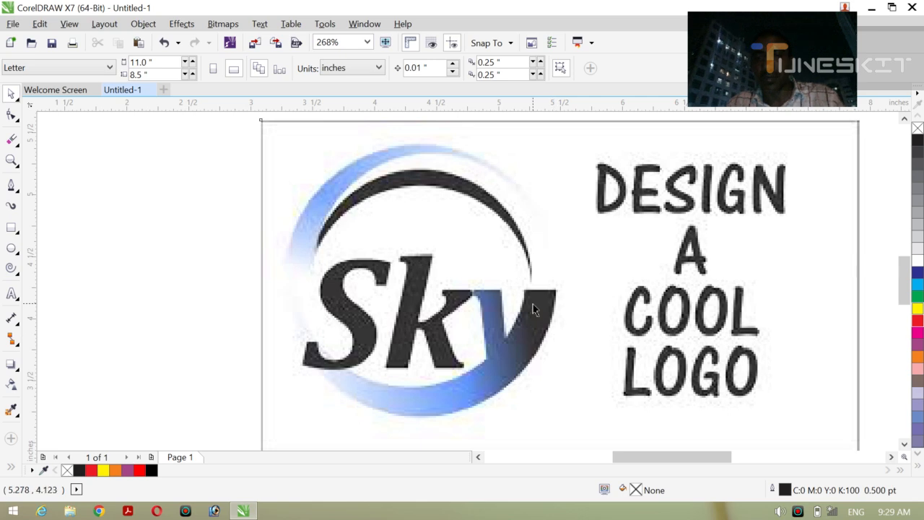
left_click_drag(532, 306, 478, 307)
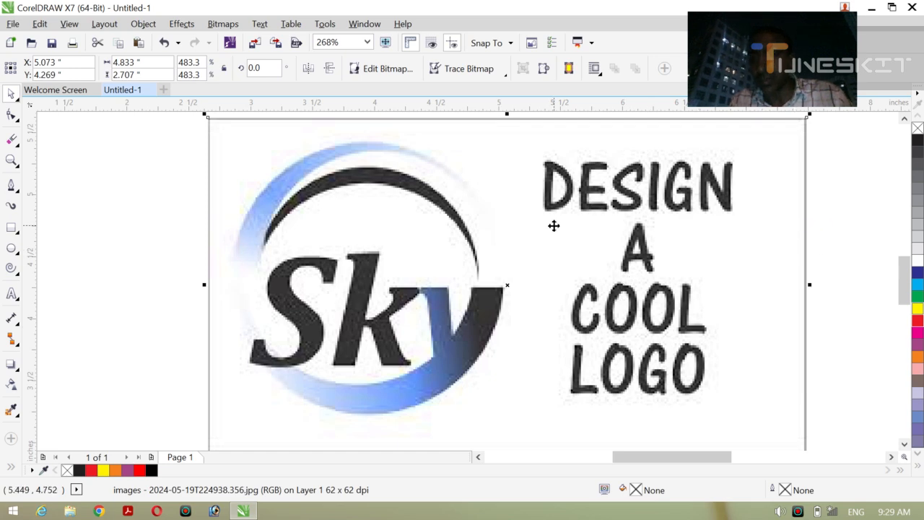
left_click(19, 100)
left_click(40, 95)
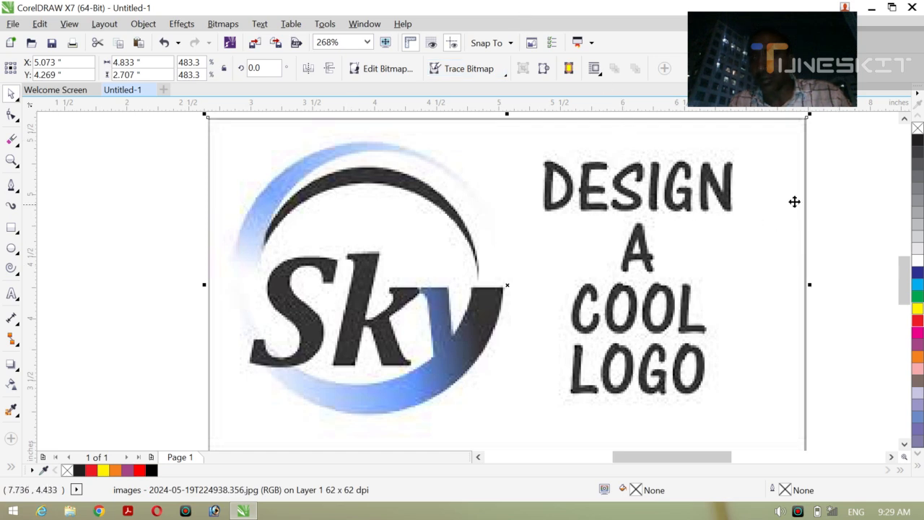
left_click(694, 262)
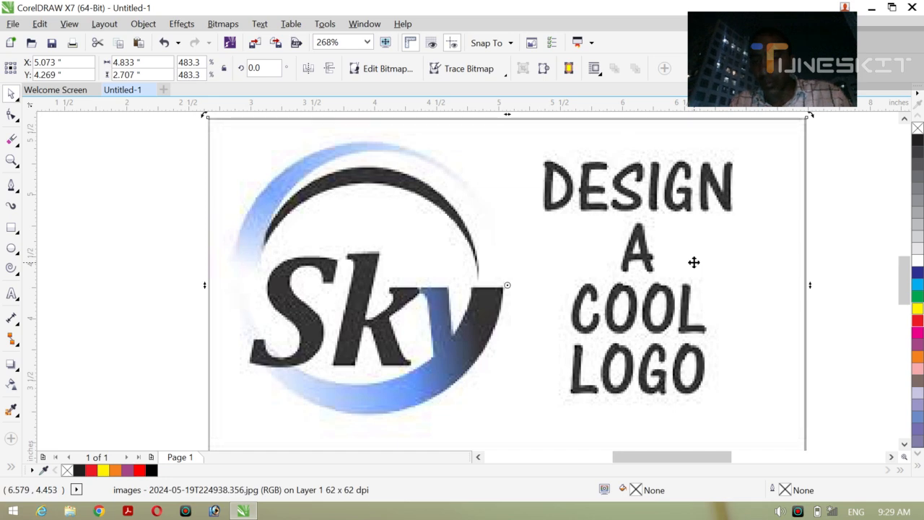
key("p")
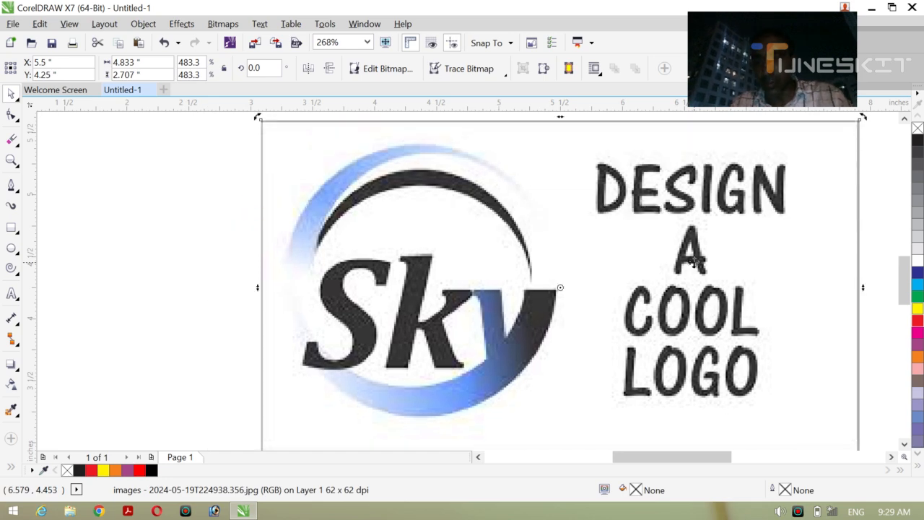
scroll(694, 263, "right", 3)
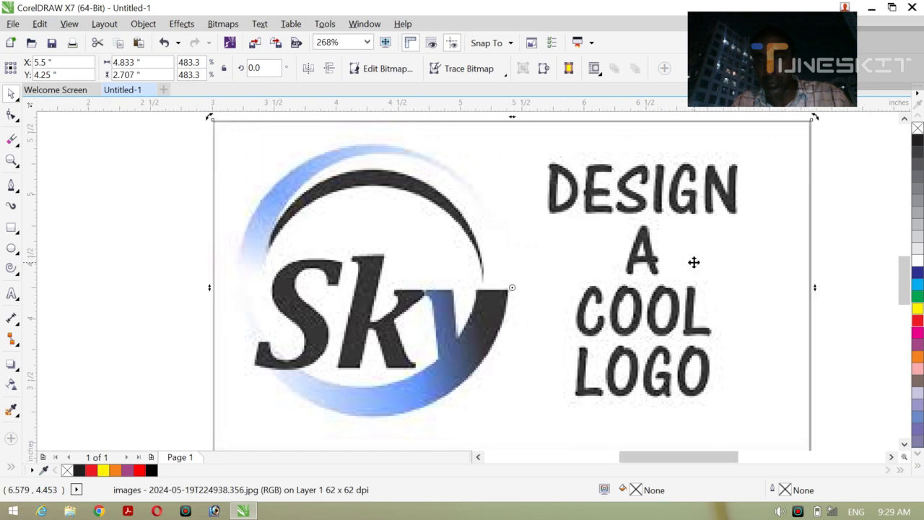
left_click(810, 265)
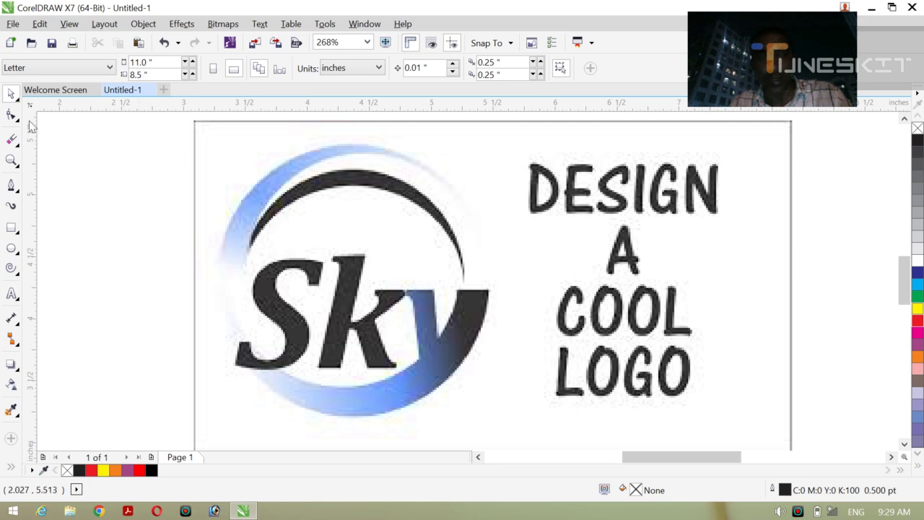
left_click(15, 98)
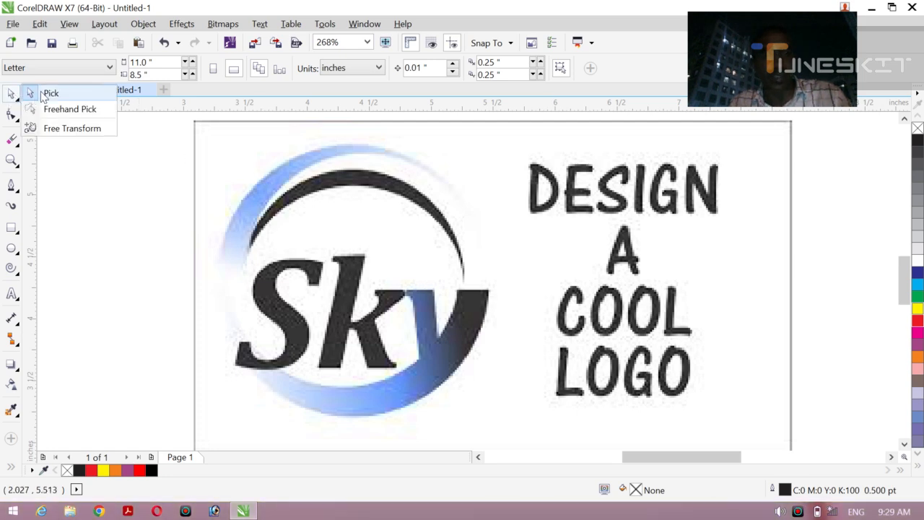
left_click(45, 94)
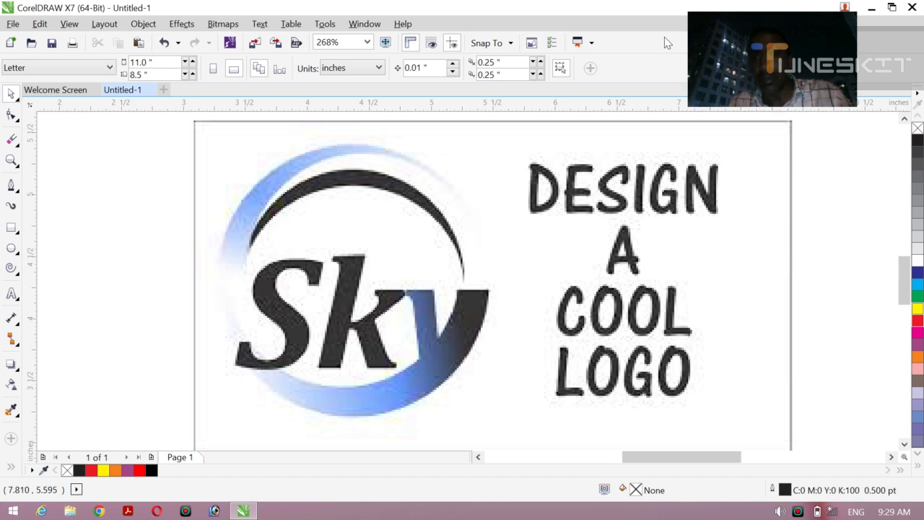
left_click(787, 61)
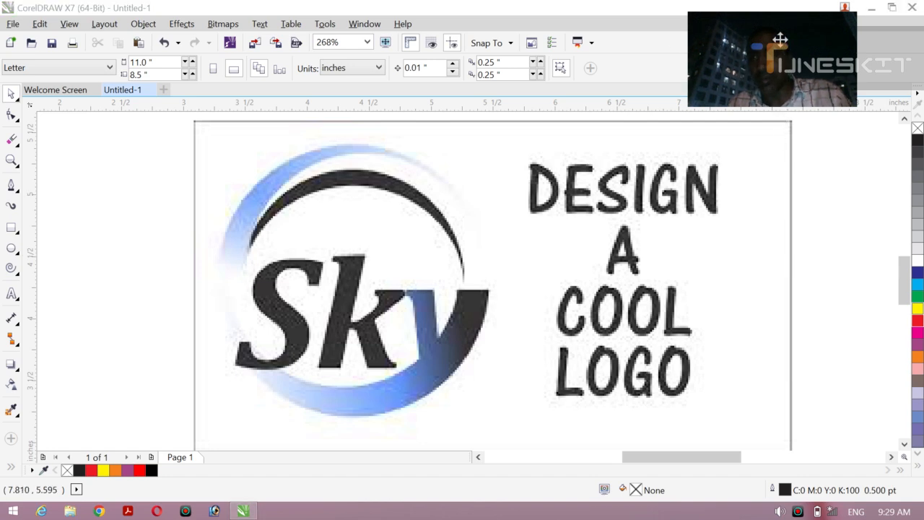
left_click_drag(777, 69, 820, 59)
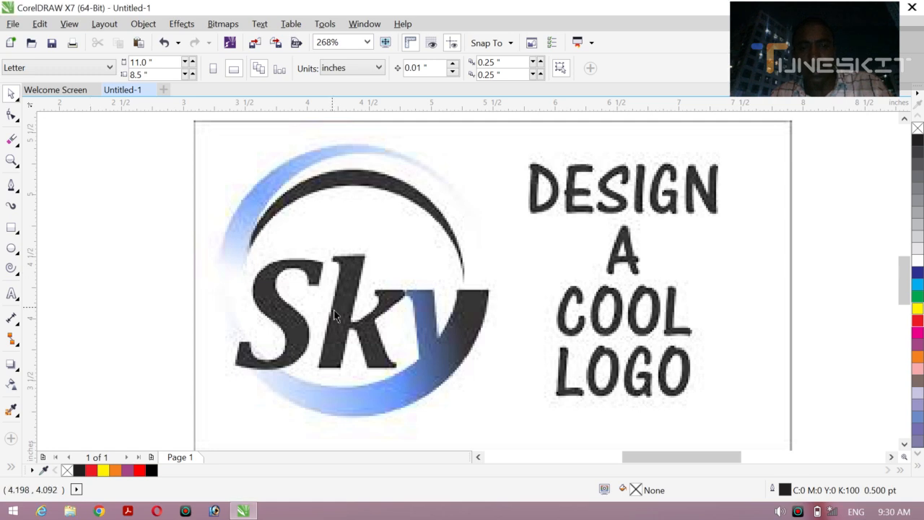
left_click(420, 326)
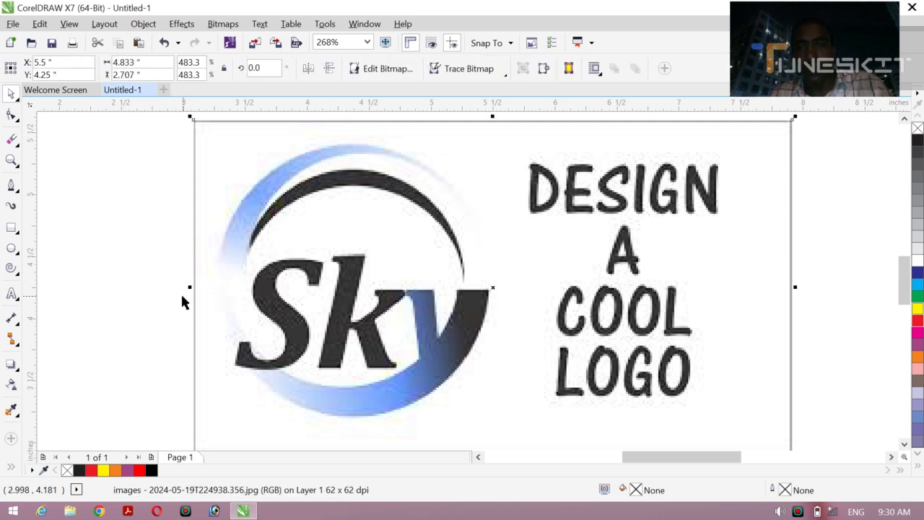
left_click(16, 103)
left_click(43, 91)
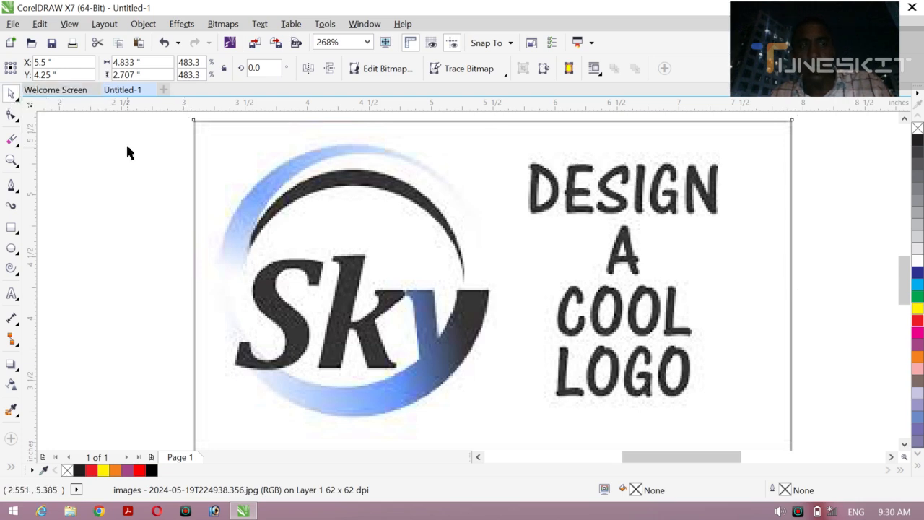
left_click(125, 144)
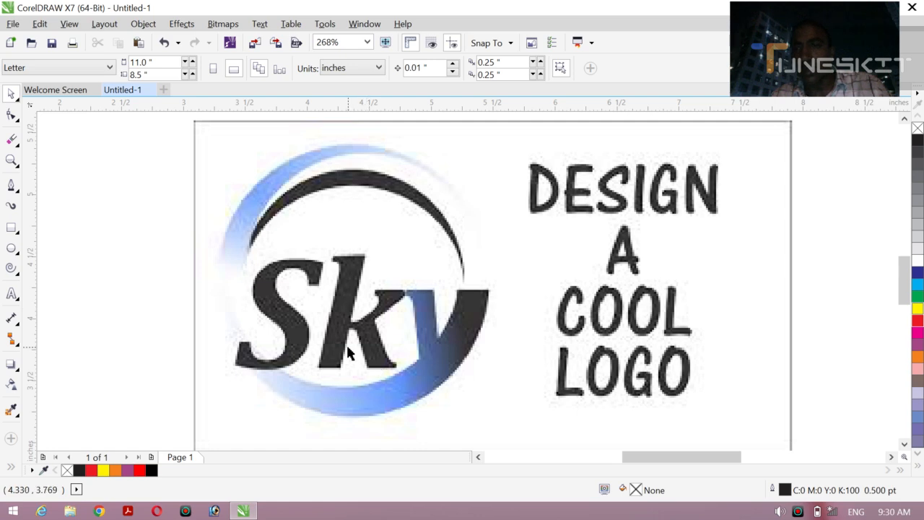
Step: Draw a circle about 2.08 inches in diameter over the Sky emblem with the Ellipse tool
left_click(15, 252)
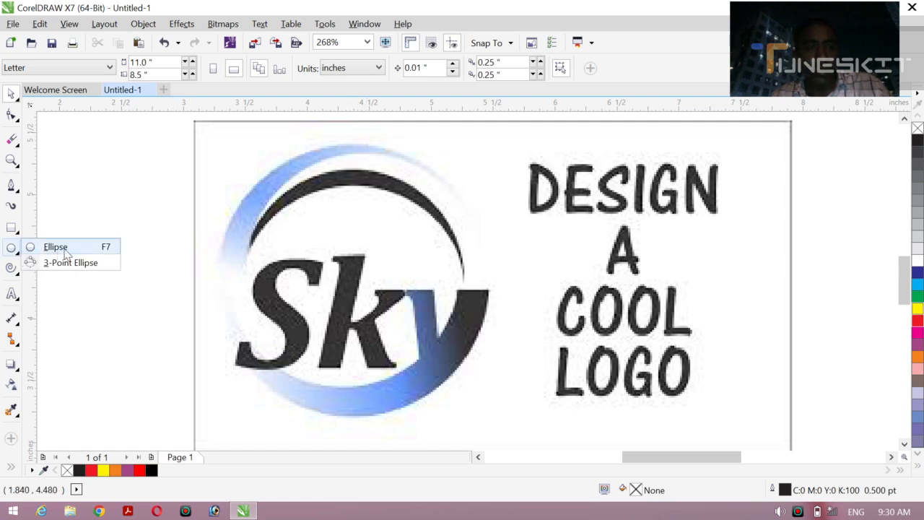
left_click(65, 252)
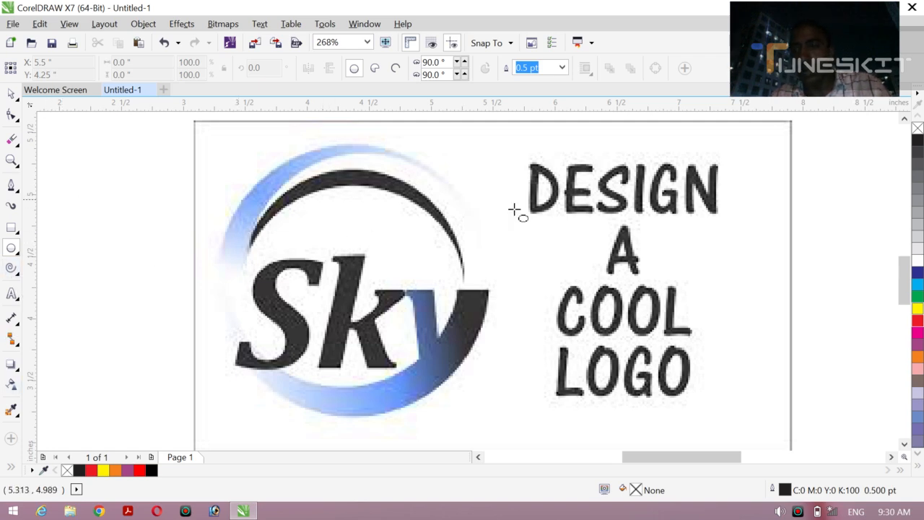
left_click_drag(287, 152, 547, 386)
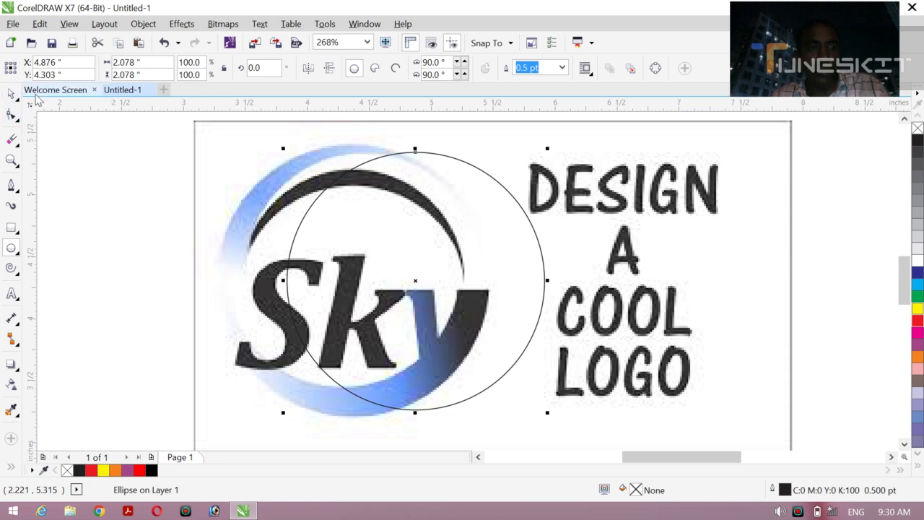
Step: Center the circle over the emblem, enlarge it to about 2.19 inches, and nudge it down to match the blue ring's outer edge
left_click(12, 94)
left_click_drag(415, 280, 349, 278)
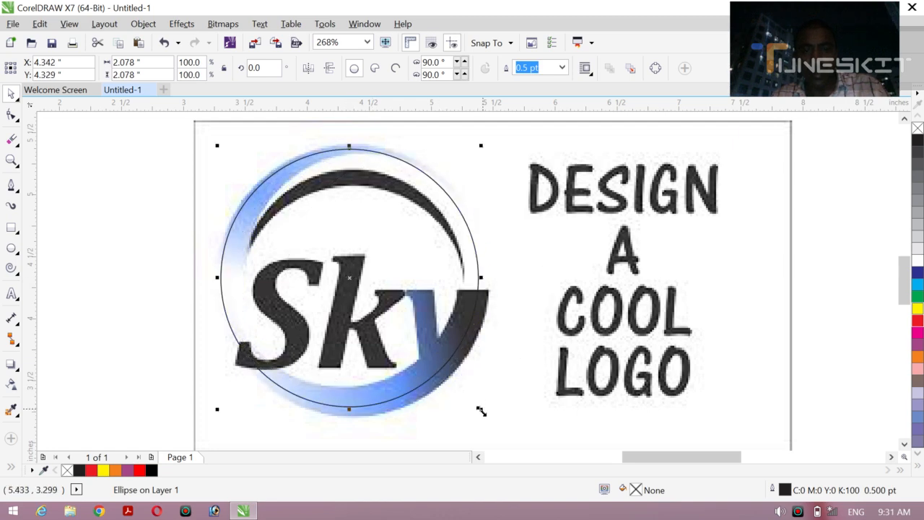
left_click_drag(480, 412, 491, 419)
key("Down")
key("Down")
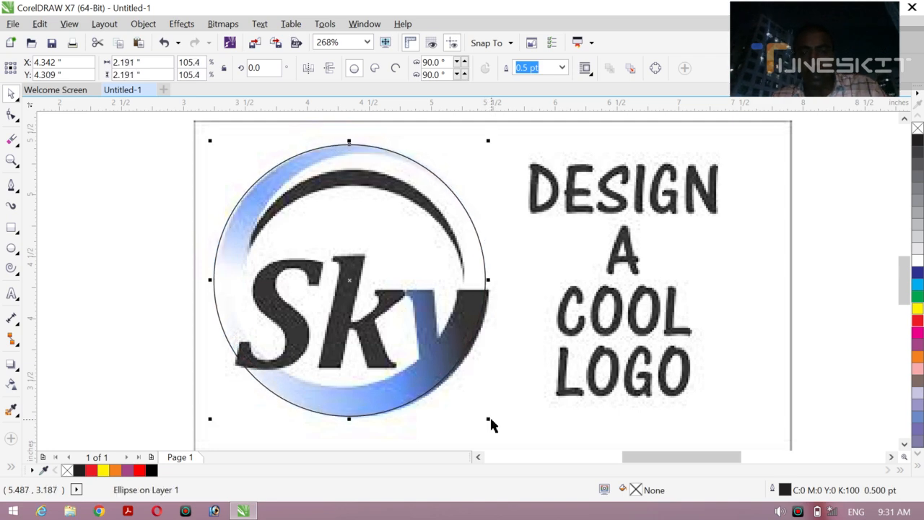
Step: Nudge the outer circle slightly right and create a smaller concentric copy about 1.74 inches in diameter for the ring's inner edge
key("Right")
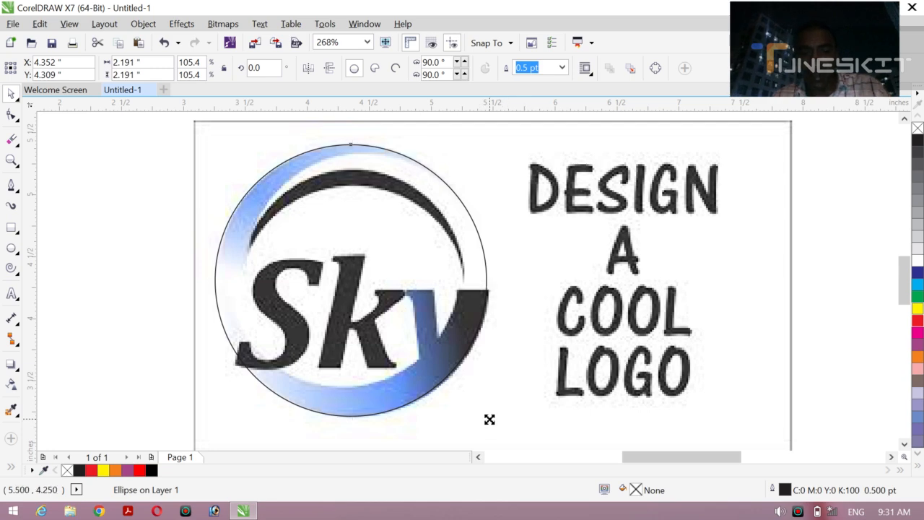
left_click_drag(487, 419, 460, 398)
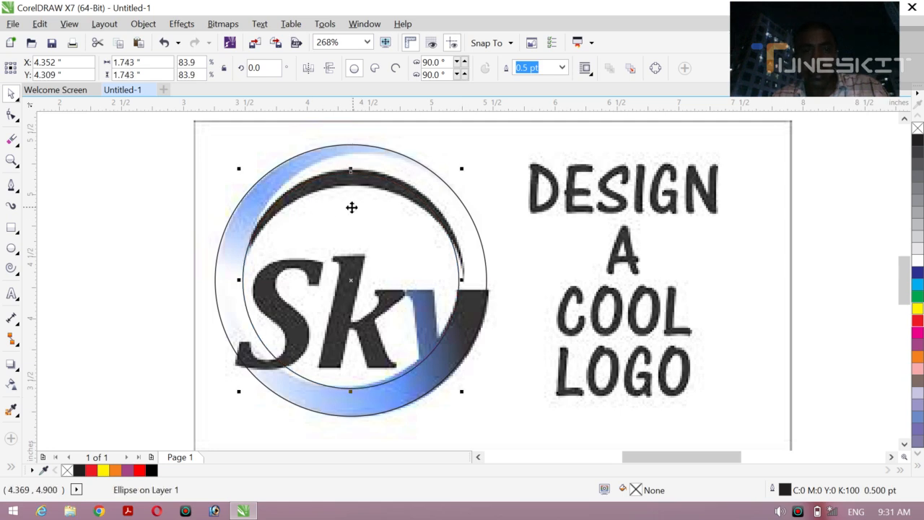
Step: Stretch the inner circle upward and sideways to about 1.84 by 1.91 inches, and nudge it down and left inside the ring
left_click_drag(350, 168, 350, 158)
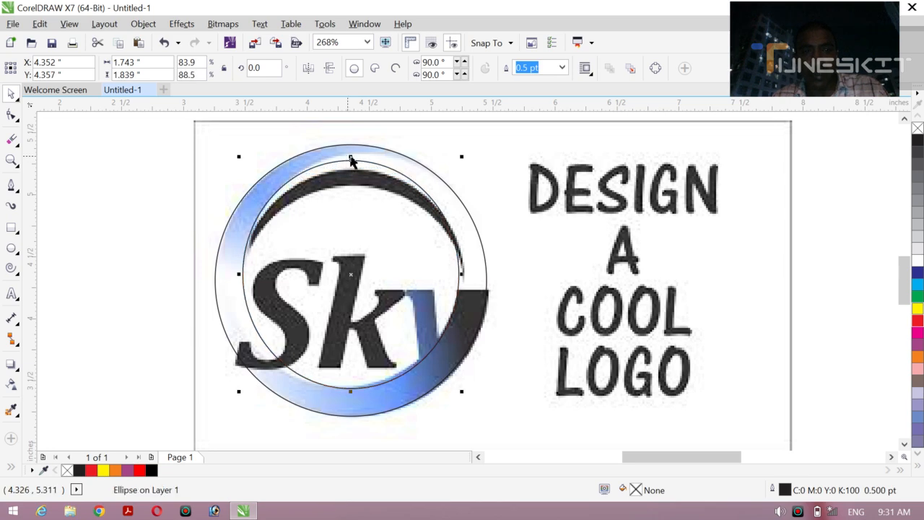
mouse_move(462, 156)
left_mouse_down()
mouse_move(475, 144)
mouse_move(469, 149)
left_mouse_up()
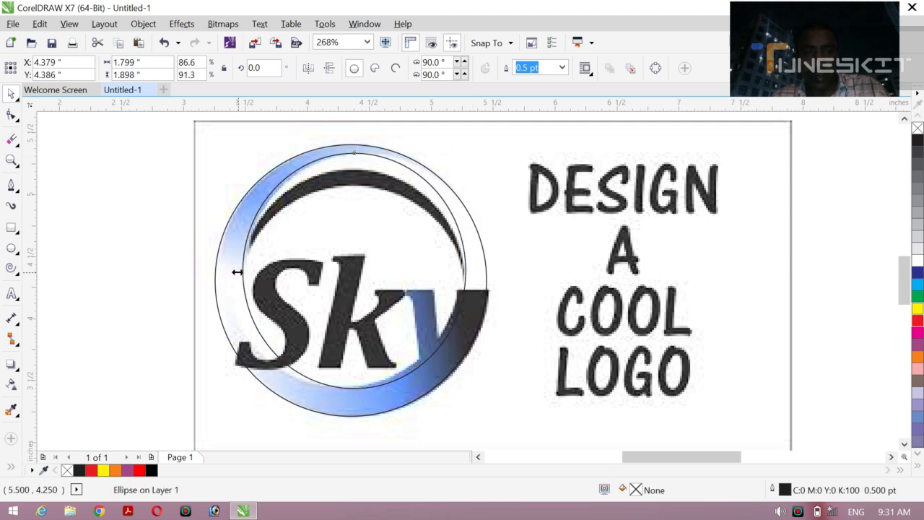
left_click_drag(237, 272, 234, 272)
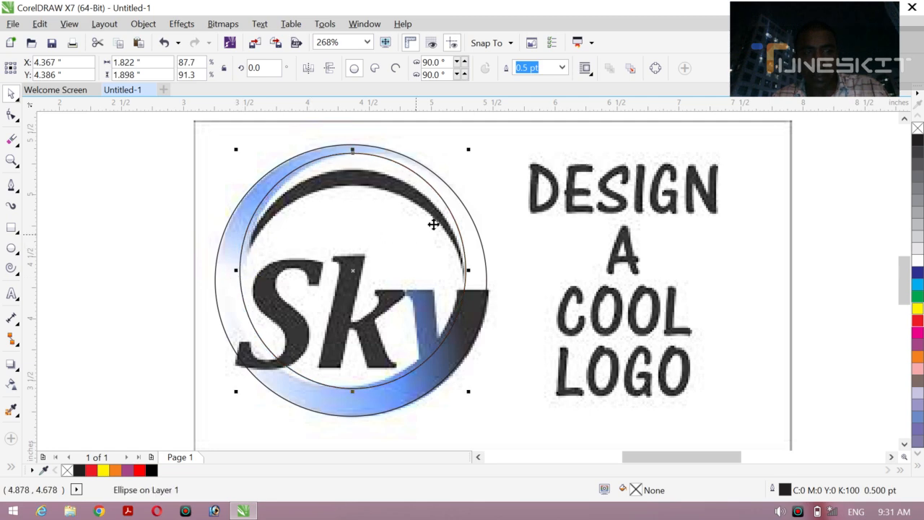
left_click_drag(469, 150, 473, 150)
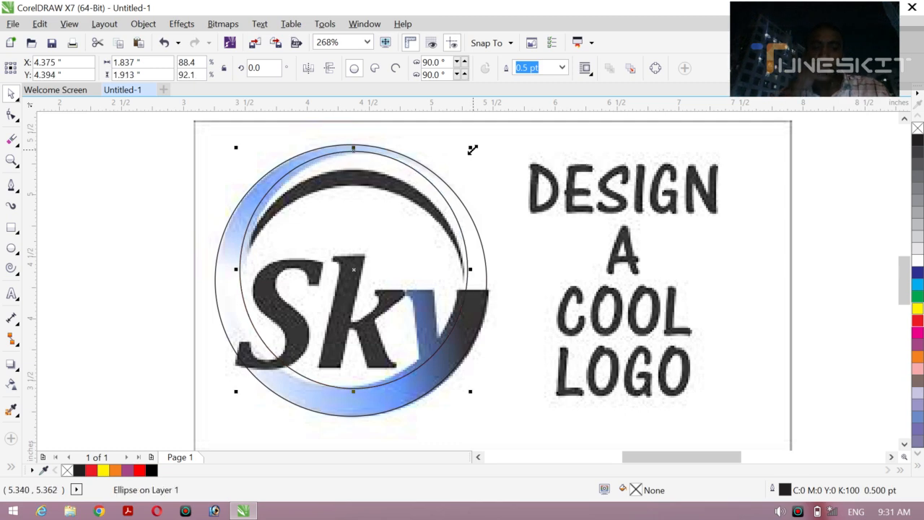
key("Down")
key("Left")
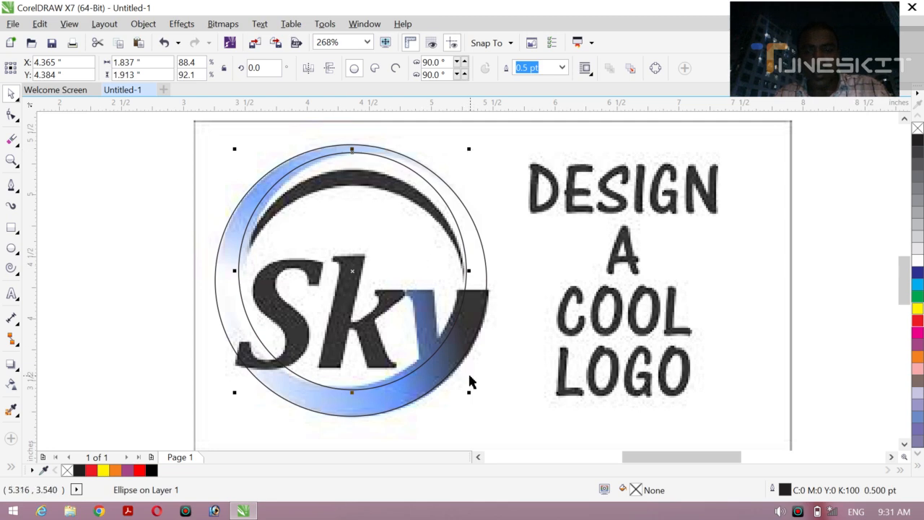
Step: Shrink the inner ellipse to about 1.79 by 1.86 inches and nudge it to fit the blue ring's inner edge
left_click_drag(468, 390, 462, 387)
key("Down")
key("Down")
key("Down")
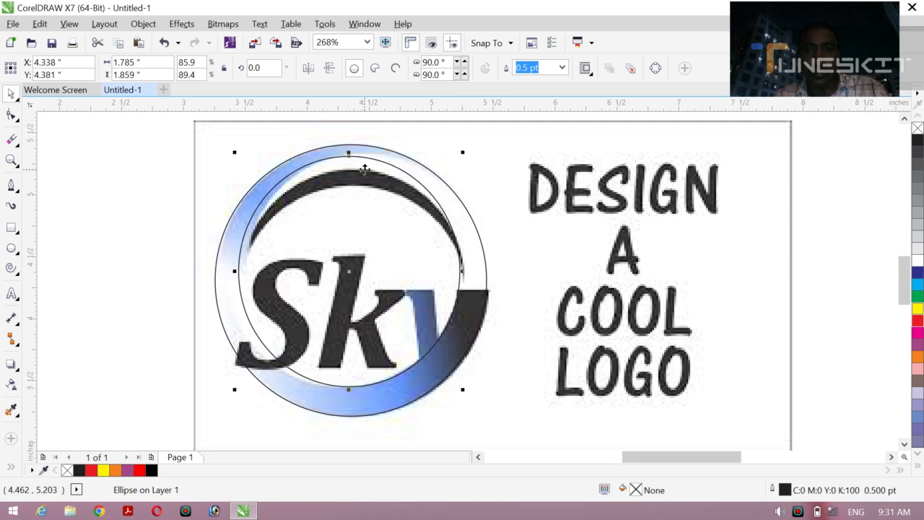
key("Right")
key("Up")
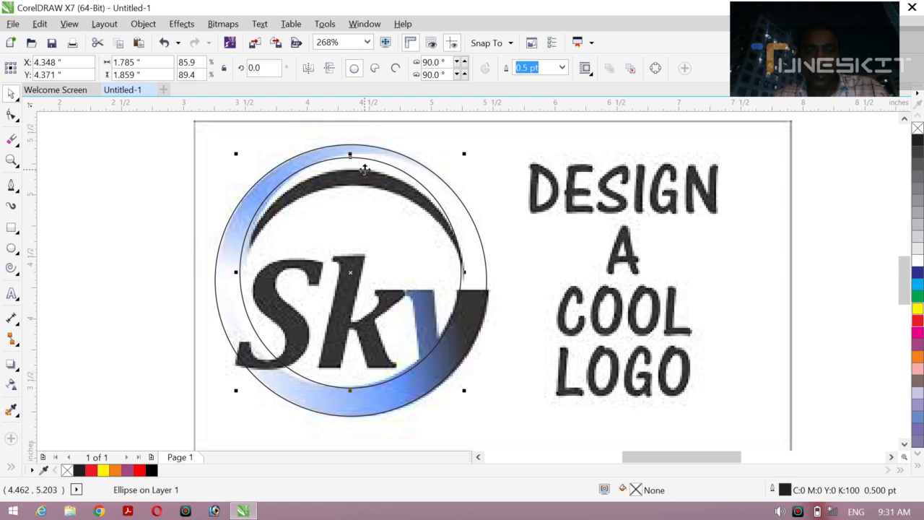
key("Down")
key("Down")
key("Right")
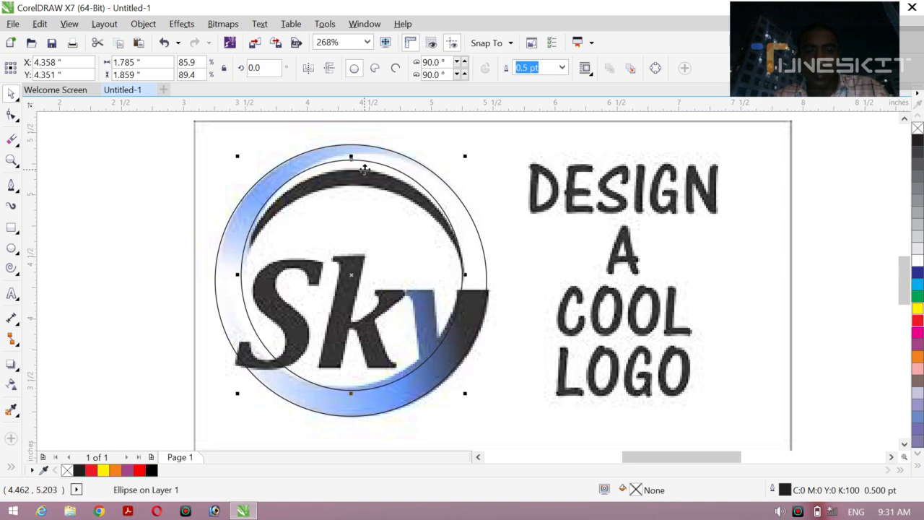
key("Down")
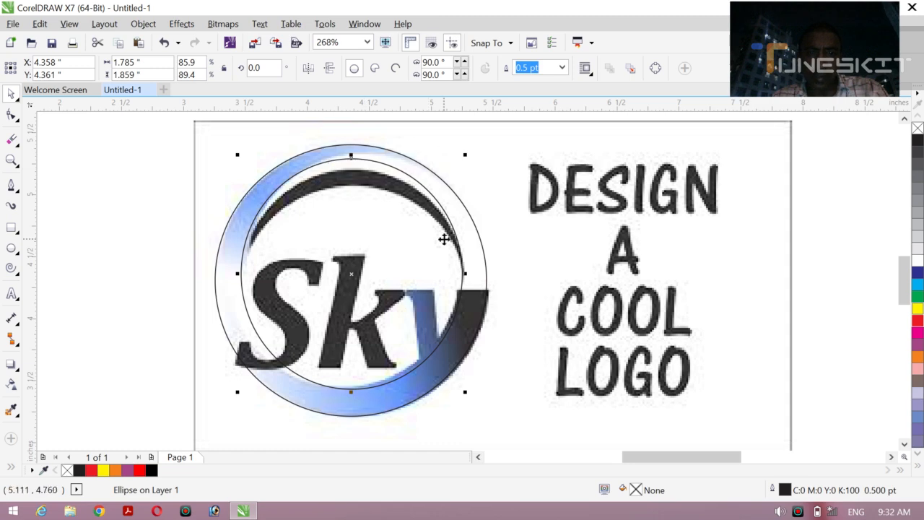
Step: Trace the blue ring's upper inner edge with the Pen tool as an open curve about 1.10 inches wide and 0.26 inches high
left_click(12, 186)
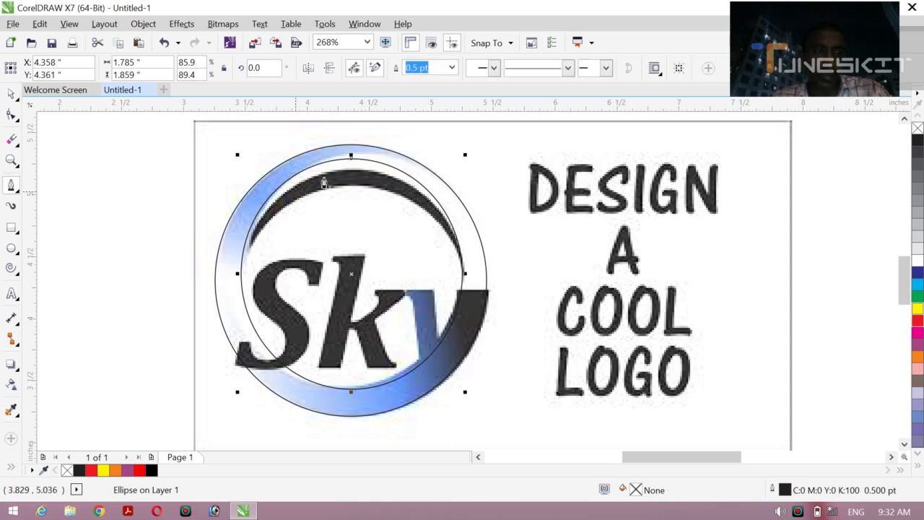
left_click(286, 185)
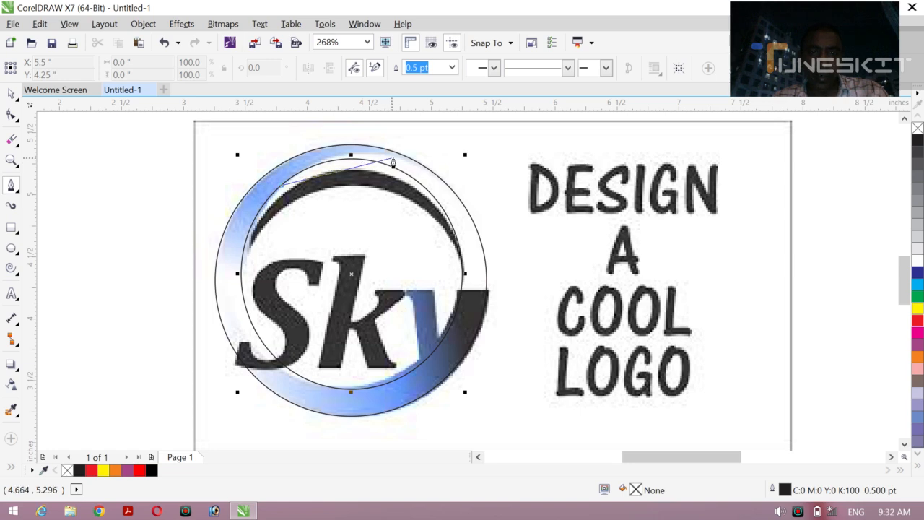
left_click_drag(417, 166, 505, 205)
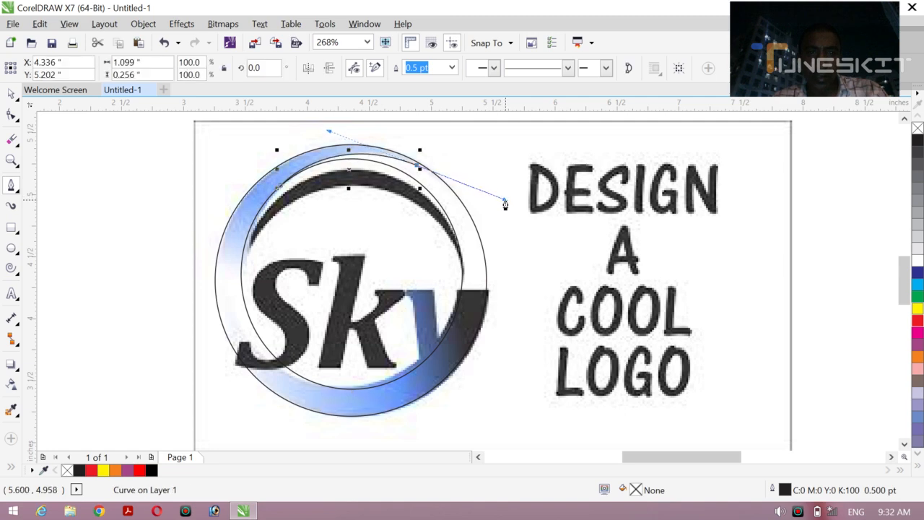
key("Escape")
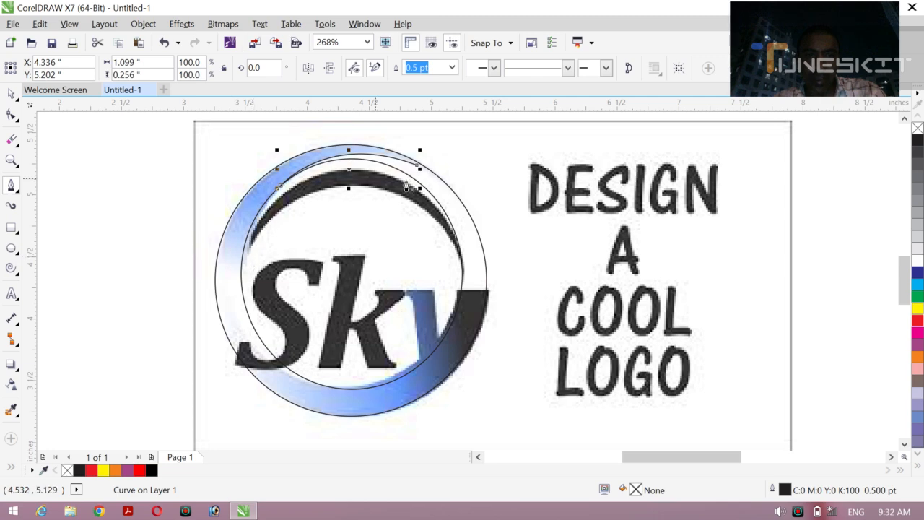
Step: Trace the black arc's outer edge from its left tip to its right tip with a Pen curve about 1.79 inches wide
left_click(242, 266)
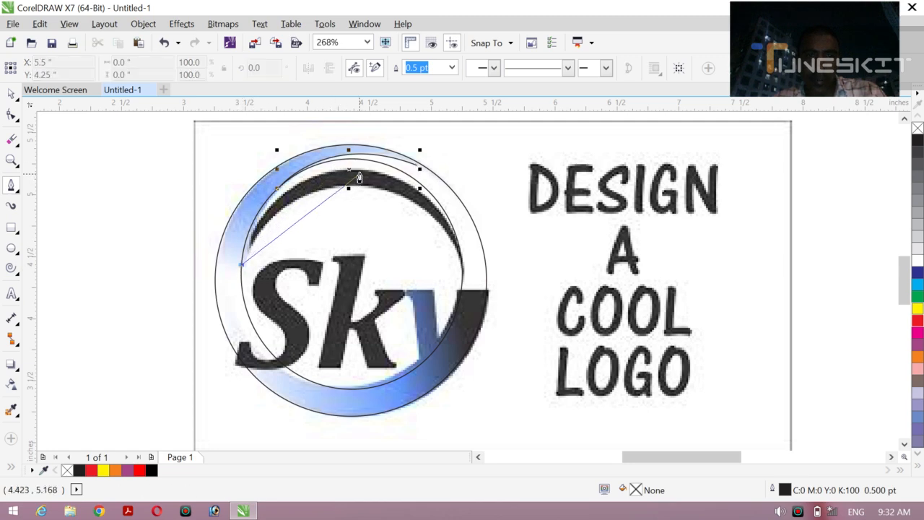
mouse_move(359, 176)
left_mouse_down()
mouse_move(481, 187)
mouse_move(446, 180)
mouse_move(453, 182)
left_mouse_up()
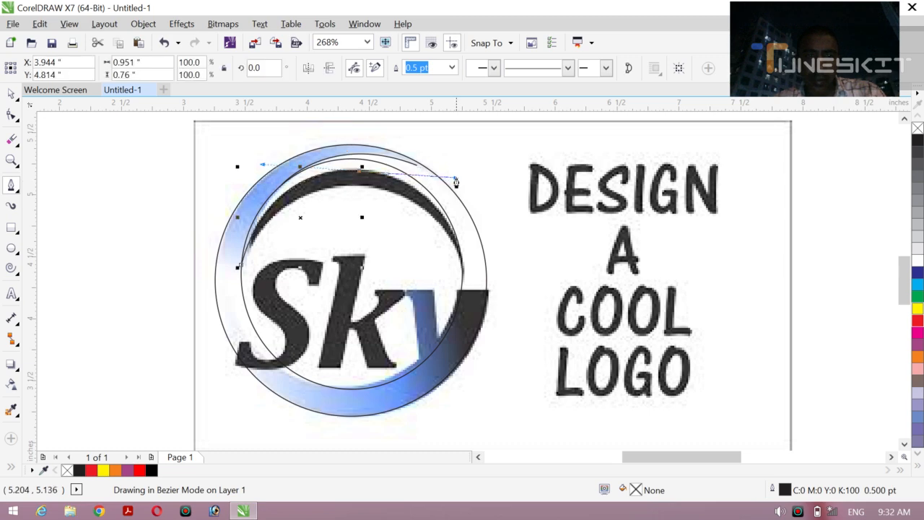
left_click(461, 288)
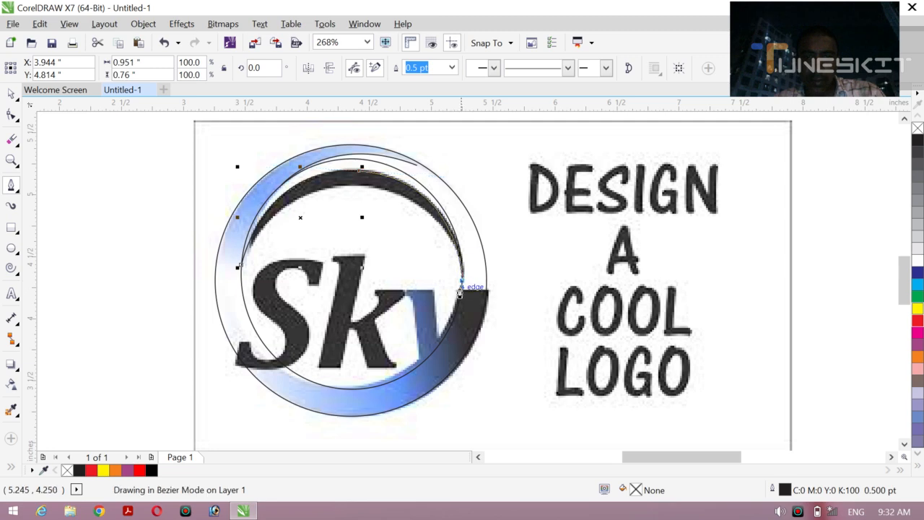
double_click(458, 294)
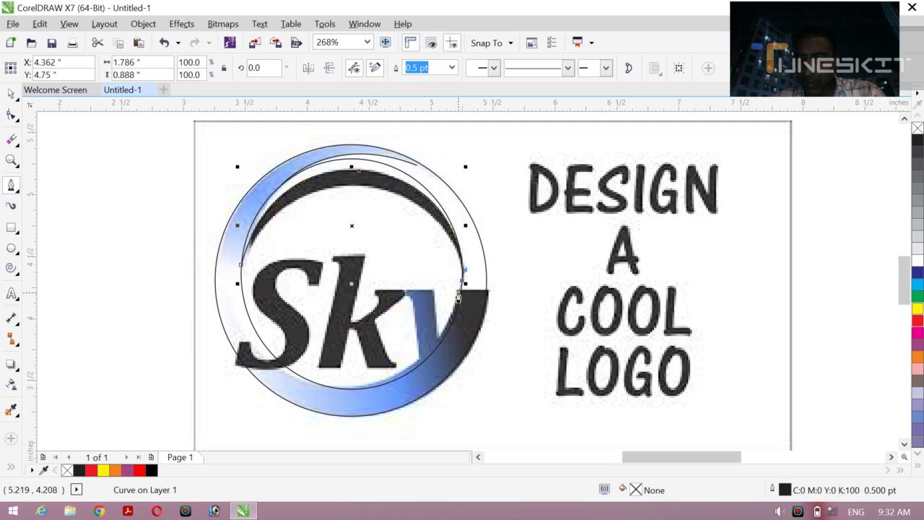
Step: Trace the black arc's inner edge from its left tip and join it at the right tip to close the crescent shape
left_click(242, 267)
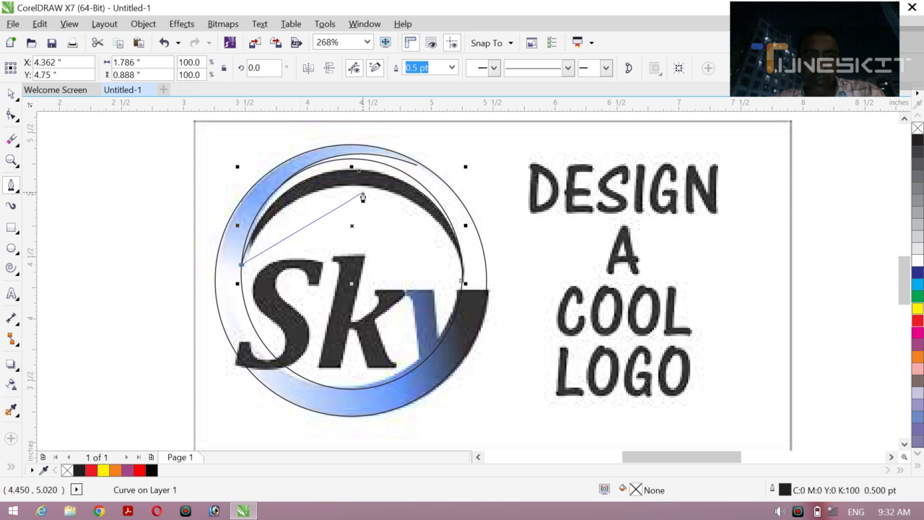
left_click_drag(362, 197, 436, 204)
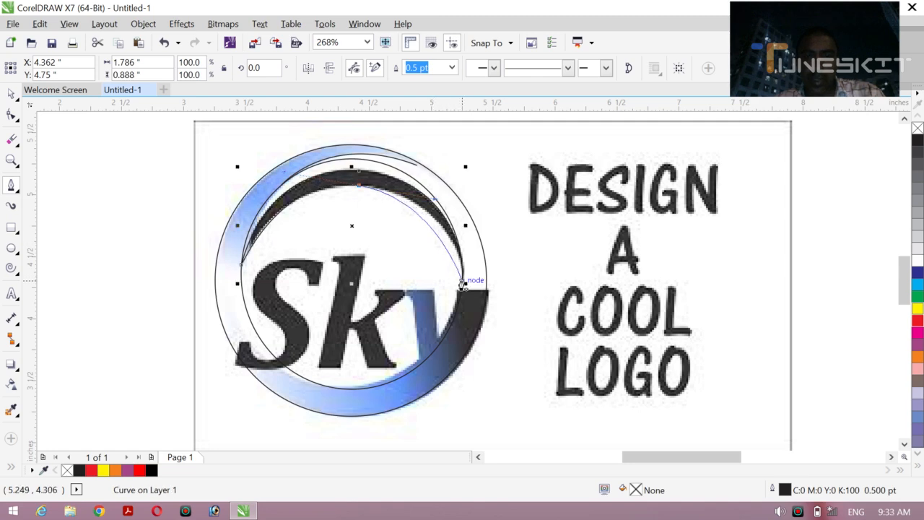
mouse_move(462, 286)
left_mouse_down()
mouse_move(477, 284)
mouse_move(456, 236)
left_mouse_up()
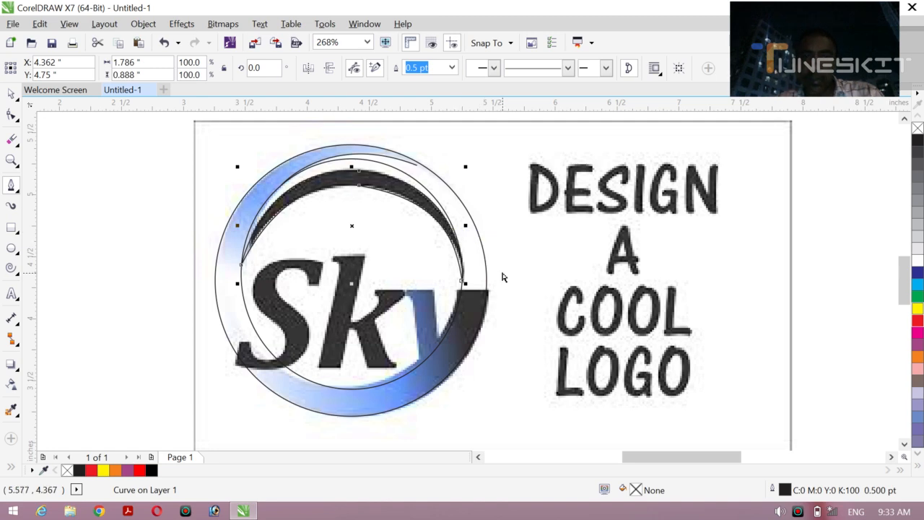
key("ctrl+z")
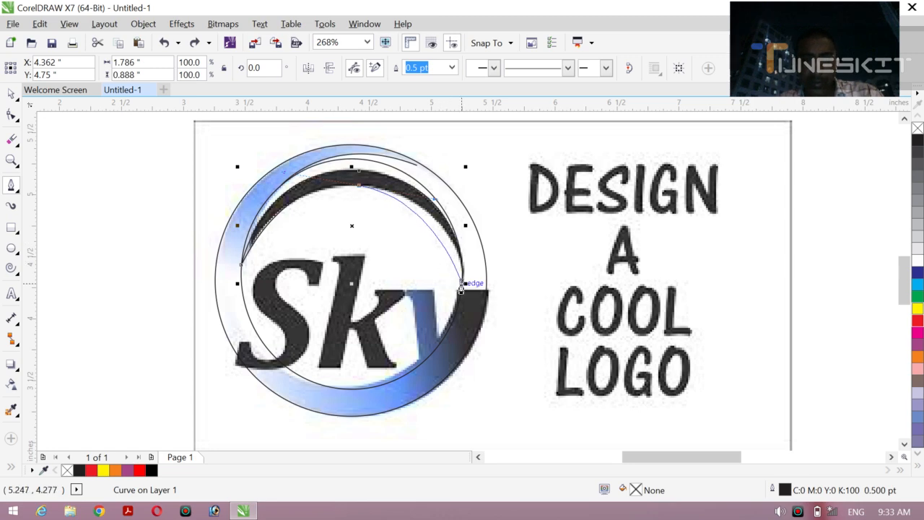
left_click(461, 287)
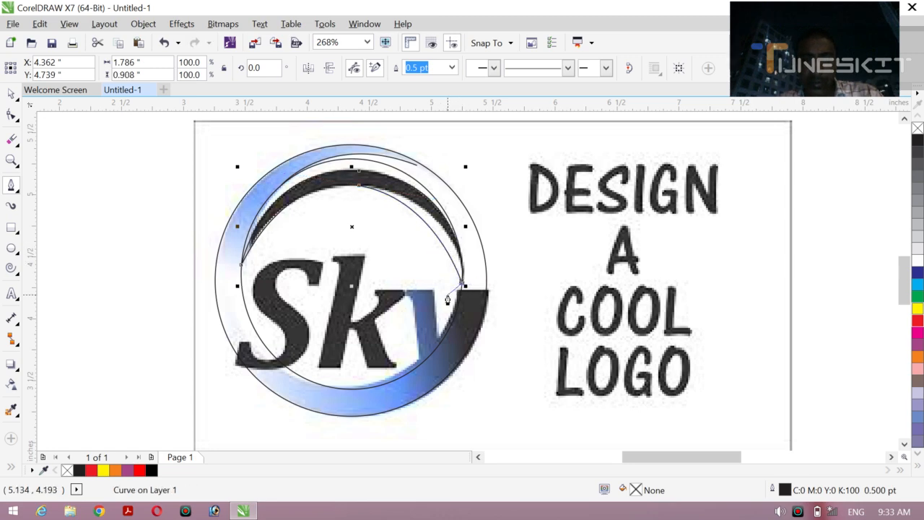
key("ctrl+z")
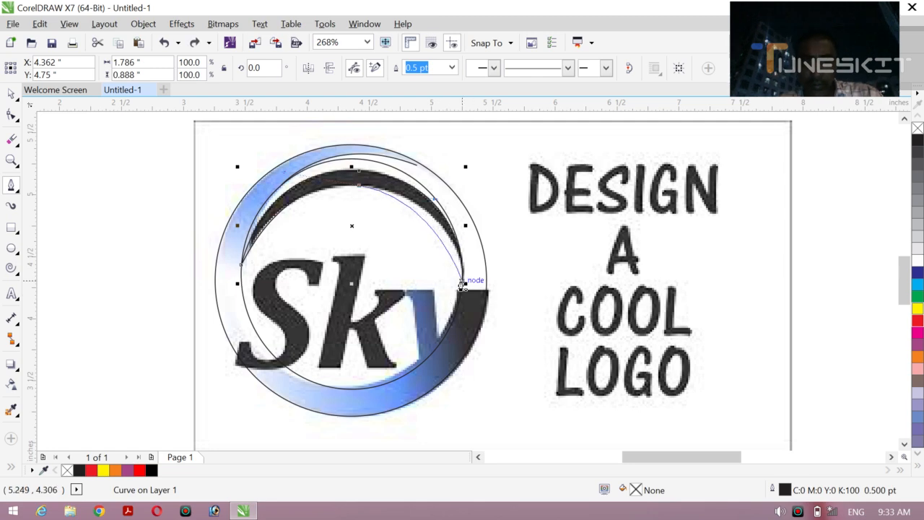
left_click(454, 231)
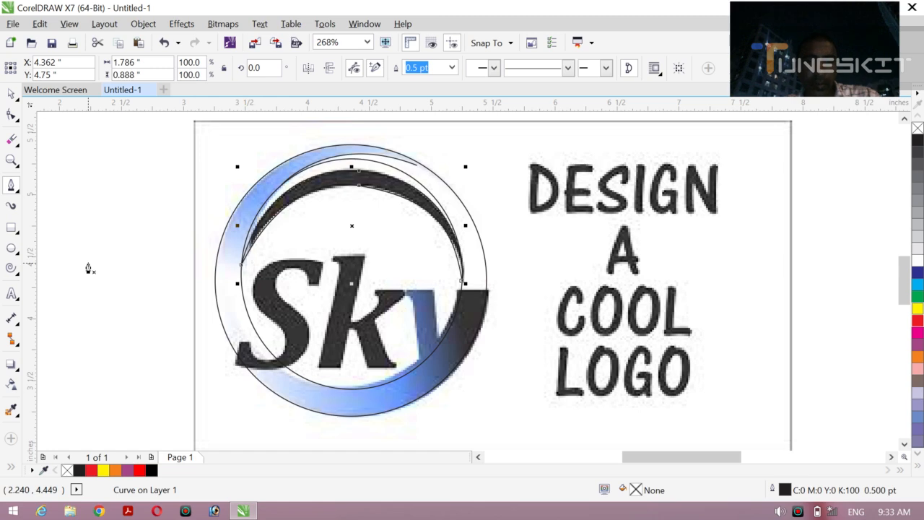
Step: Add the artistic text "Sk" in 24 pt Arial to the left of the emblem
left_click(12, 294)
left_click(91, 267)
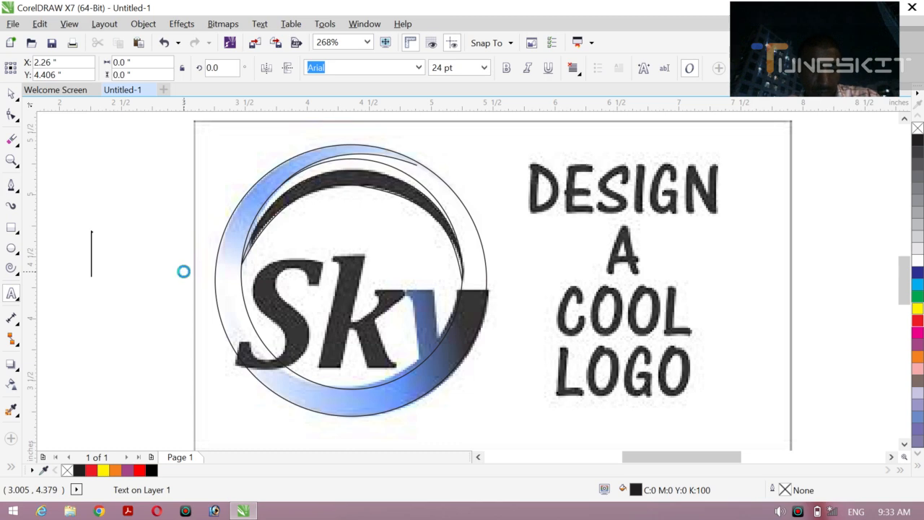
type("SK")
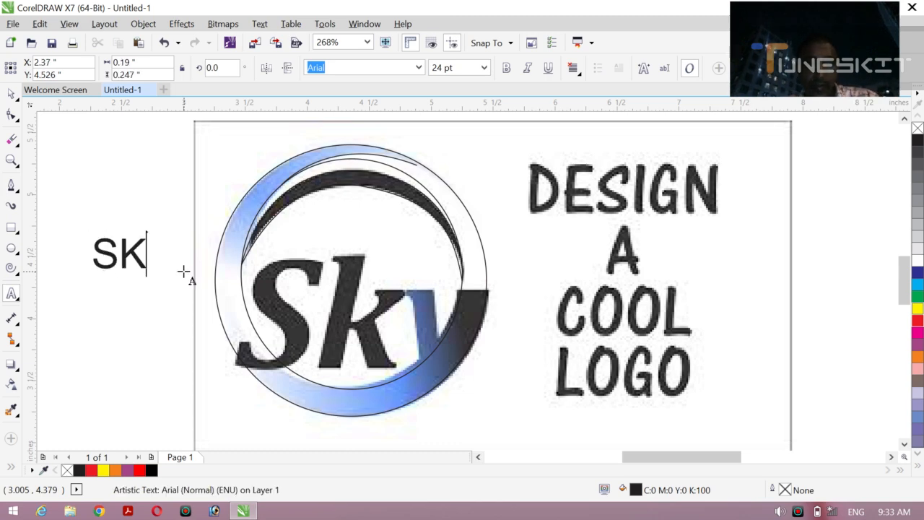
key("BackSpace")
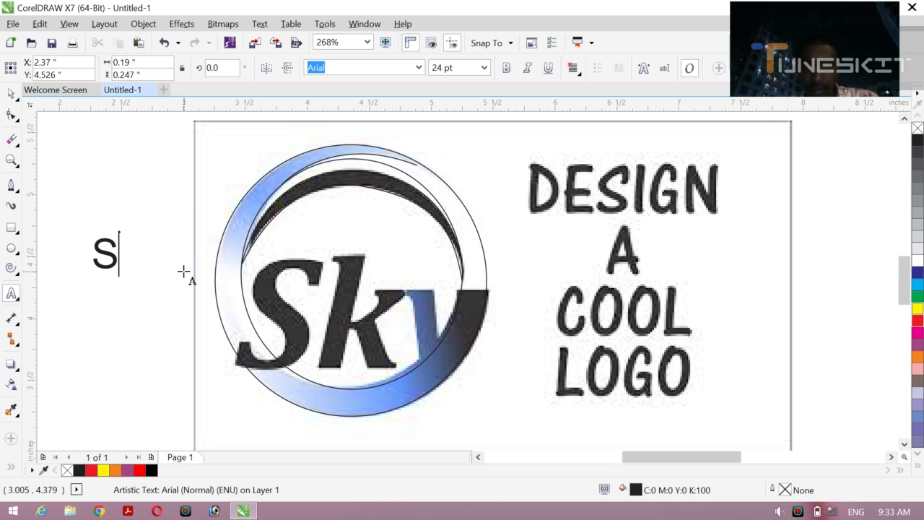
type("k")
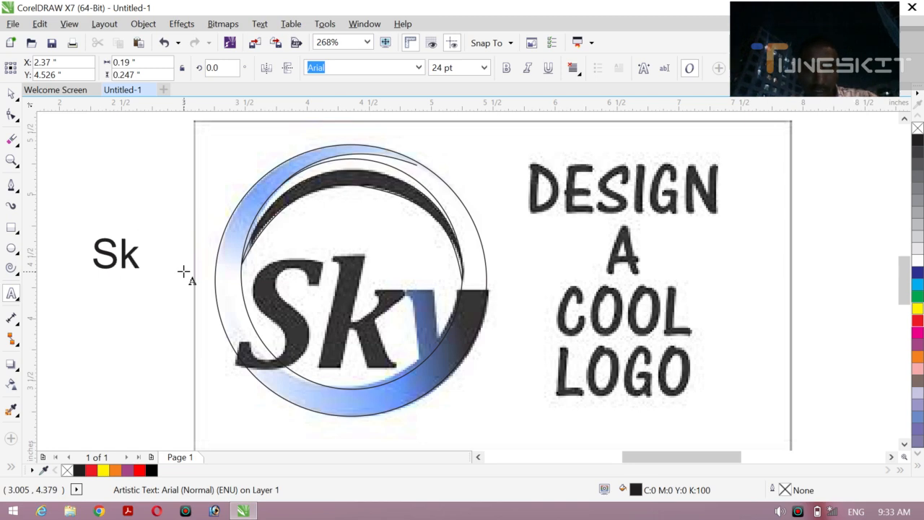
Step: Enlarge the "Sk" text with the Pick tool to about 62.9 pt and make it bold
left_click(13, 95)
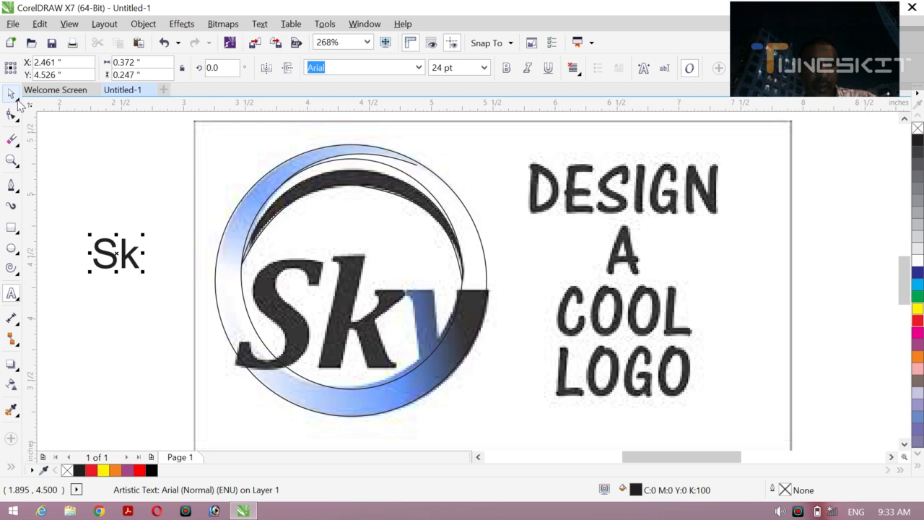
left_click(18, 102)
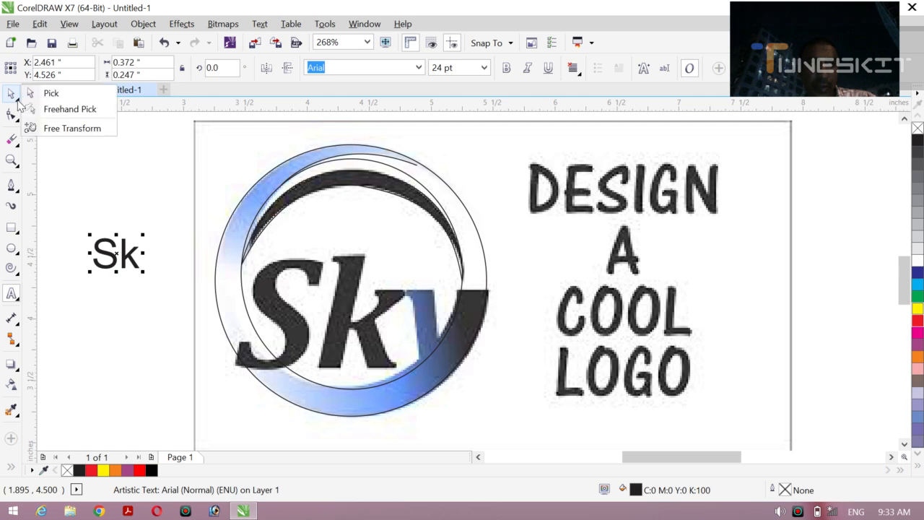
left_click(65, 99)
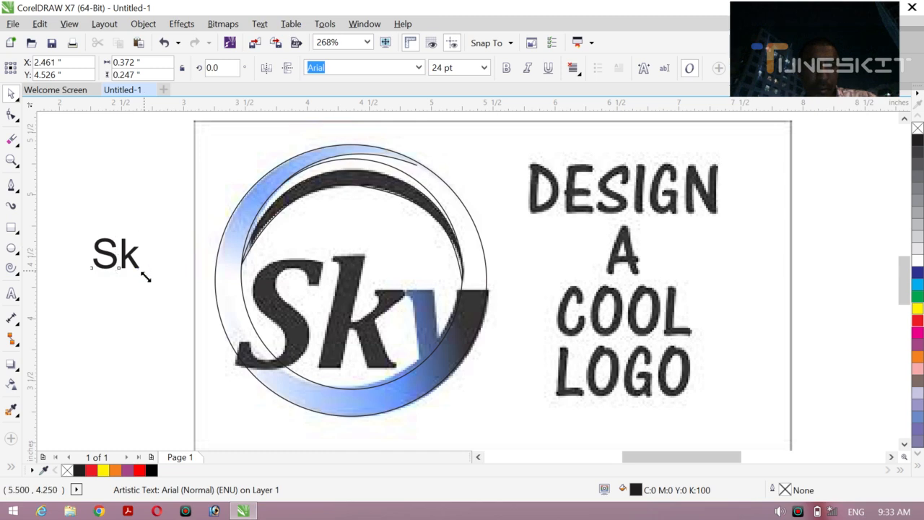
left_click_drag(143, 272, 218, 321)
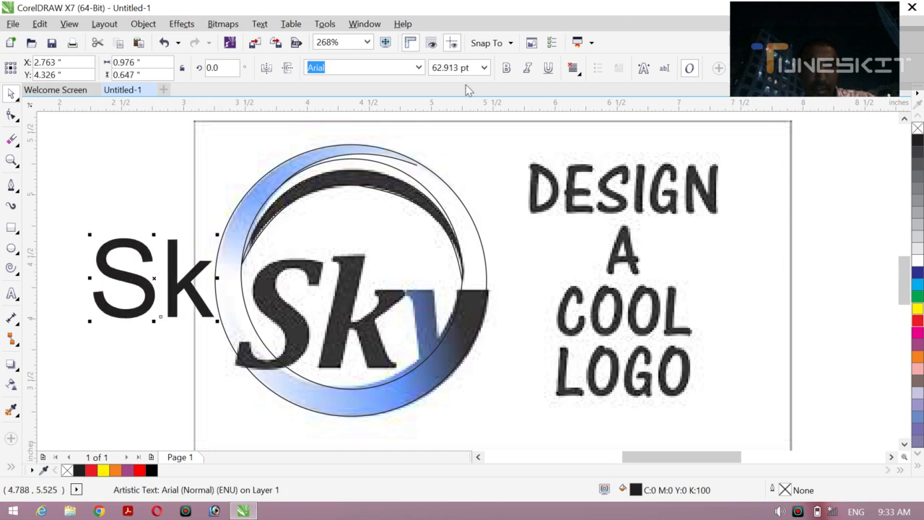
left_click(509, 67)
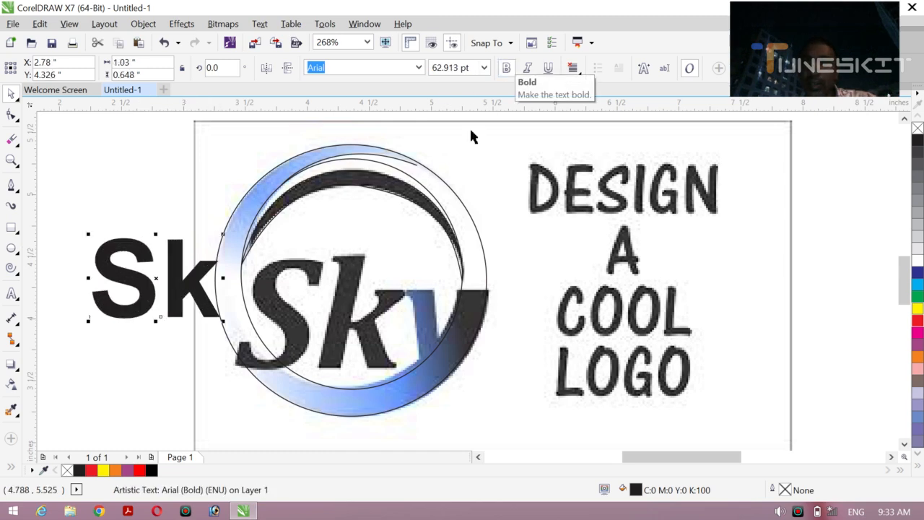
Step: Place the "Sk" text over the reference letters and stretch it to about 1.344 by 0.926 inches
left_click_drag(155, 275, 320, 299)
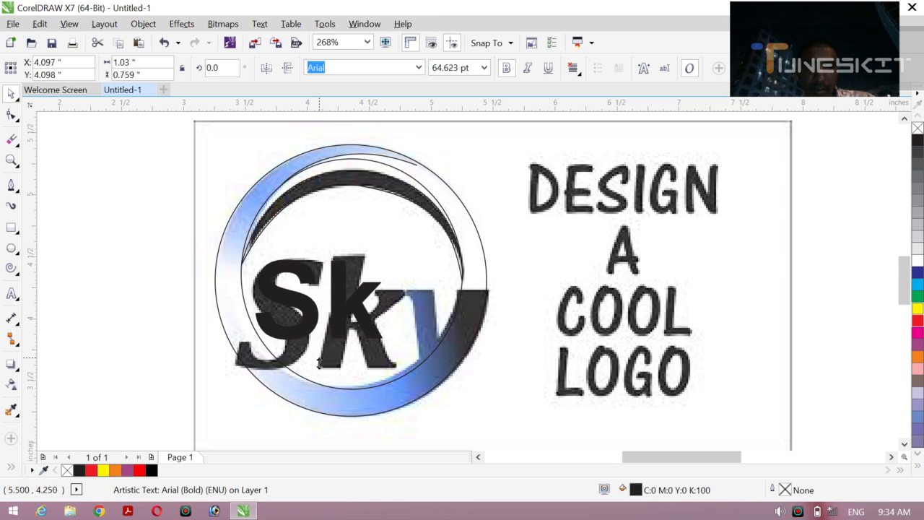
left_click_drag(319, 344, 320, 375)
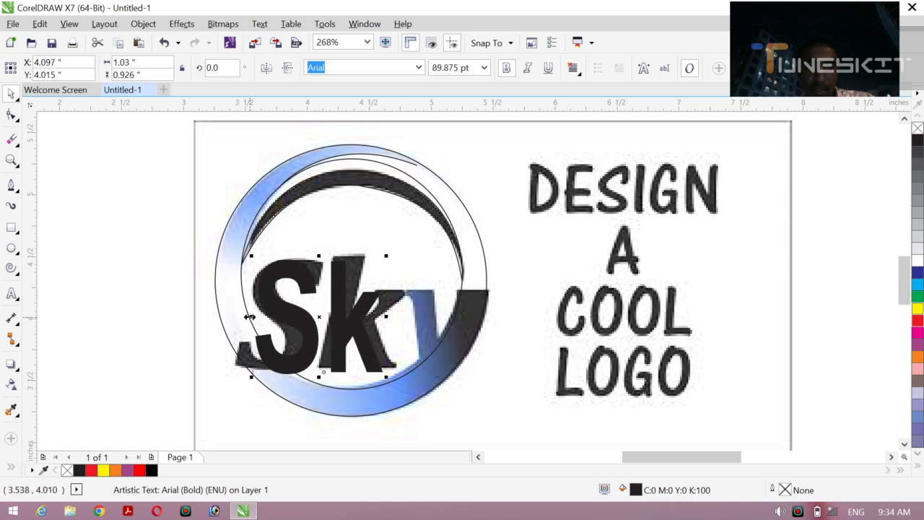
left_click_drag(248, 317, 226, 317)
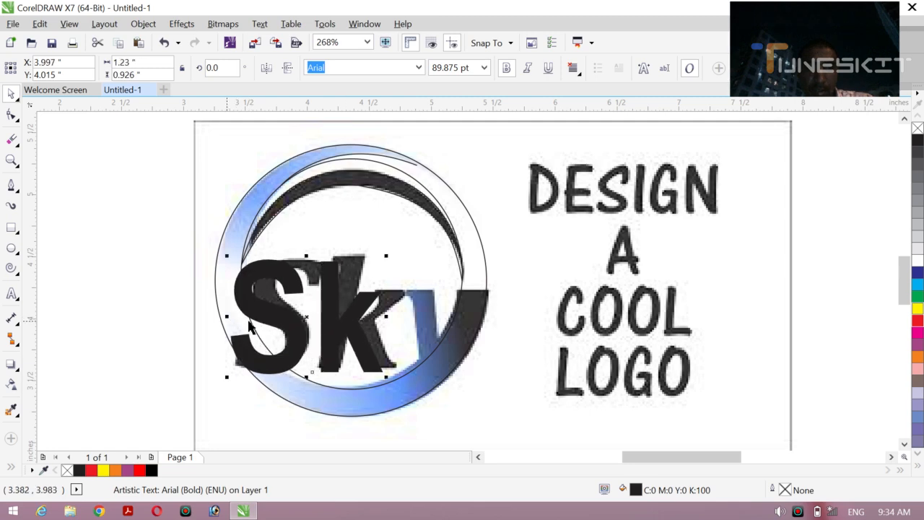
left_click_drag(387, 318, 401, 318)
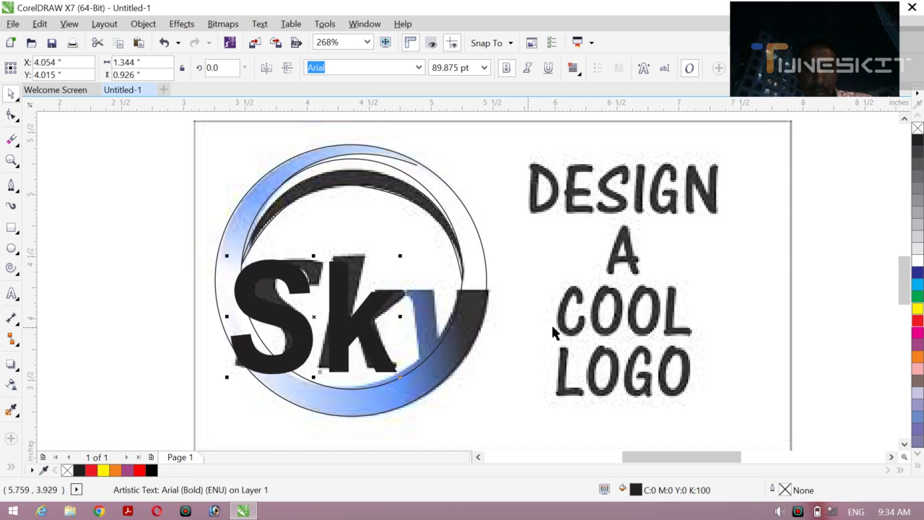
Step: Fill the "Sk" text with red, stretch it to about 0.959 inches high, make it italic, and nudge it slightly left
left_click(918, 320)
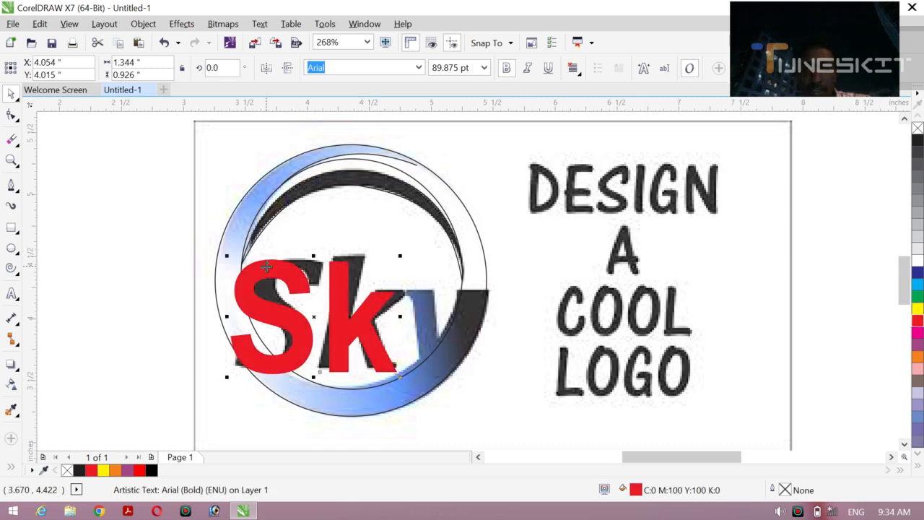
left_click_drag(314, 255, 316, 250)
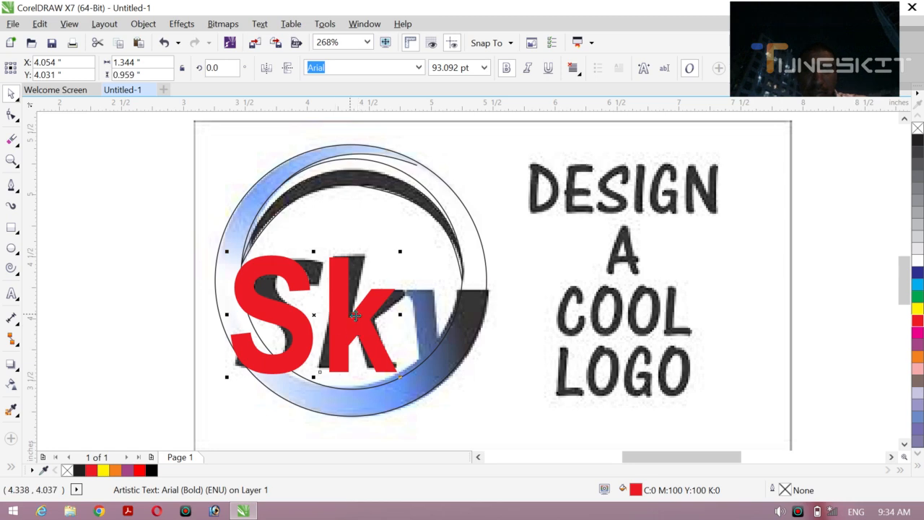
left_click(527, 67)
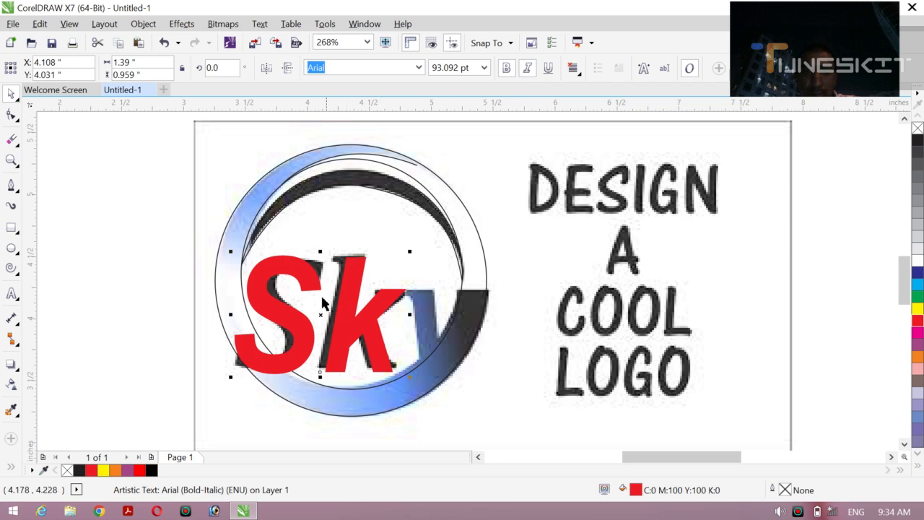
key("Left")
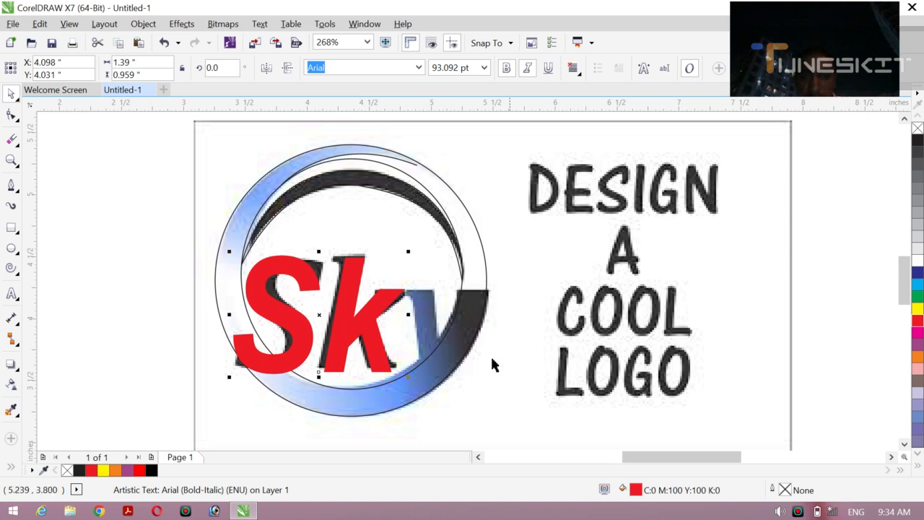
Step: Trace the right and left edges of the y's left stroke with two separate Pen lines
left_click(11, 189)
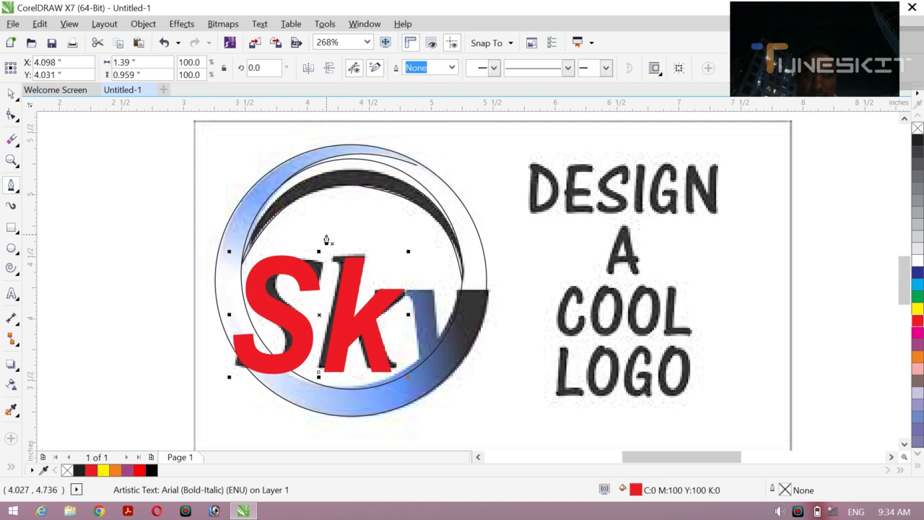
left_click(433, 289)
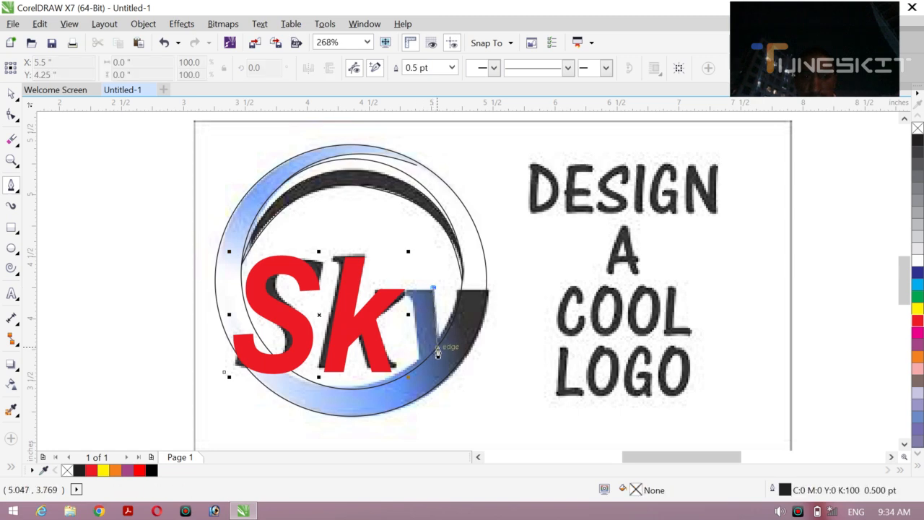
left_click(438, 352)
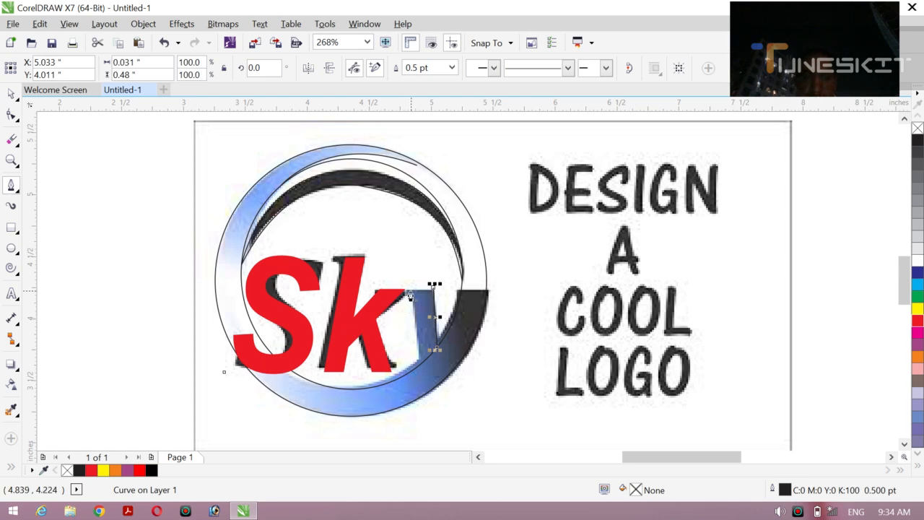
left_click(412, 291)
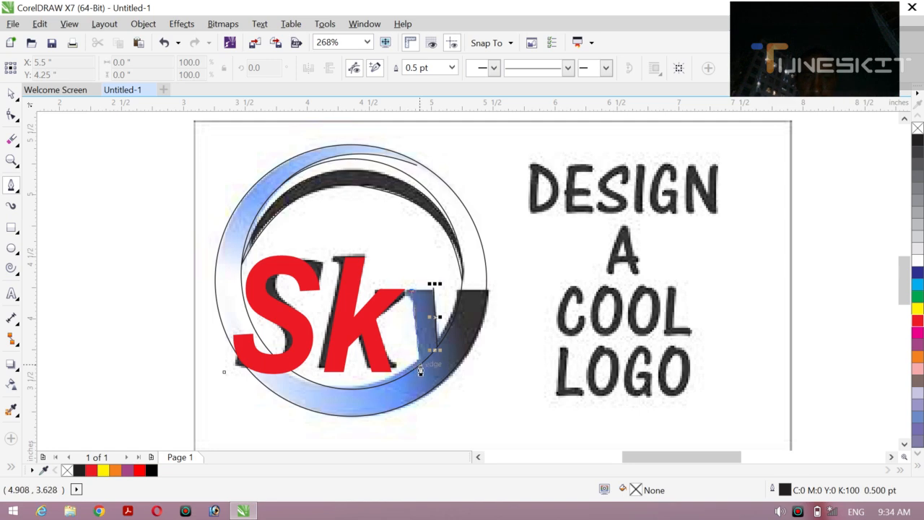
left_click(421, 365)
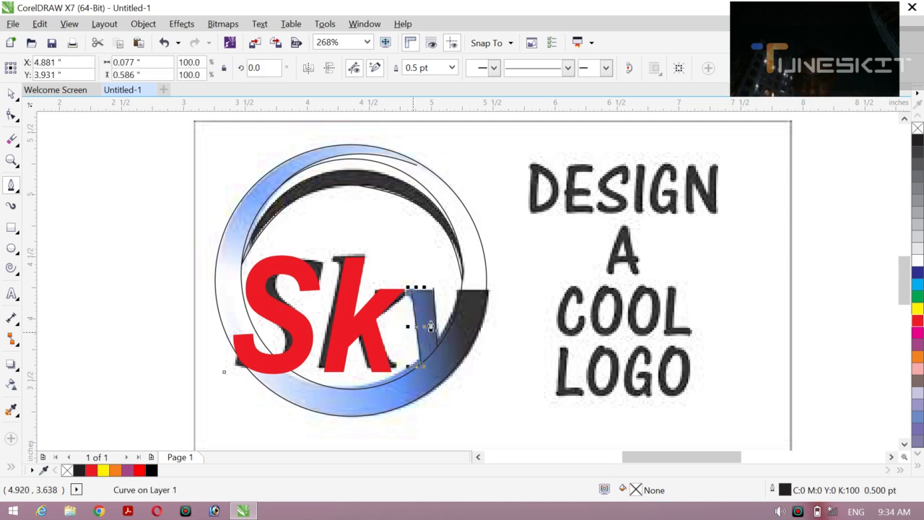
Step: Join the two edges across the top of the y's left stroke and draw a Pen line about 0.244 inches wide across the ring at its right arm
left_click(433, 297)
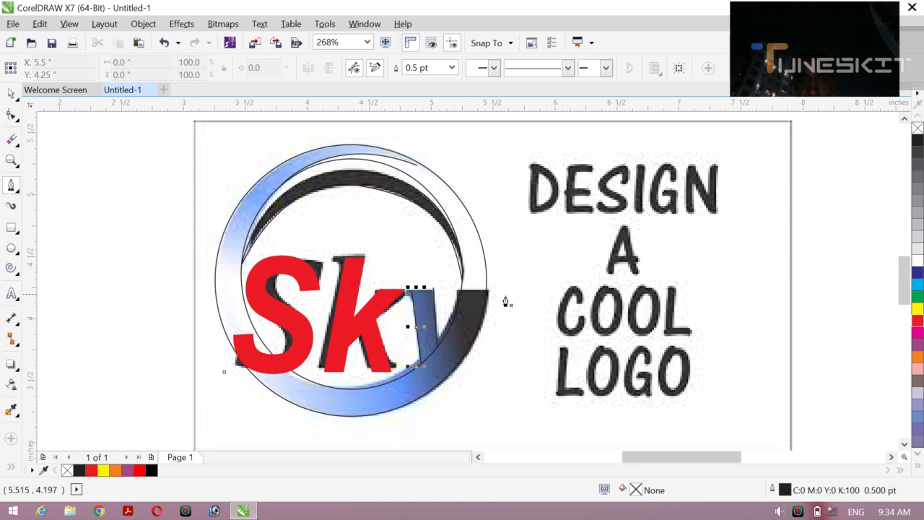
left_click(412, 290)
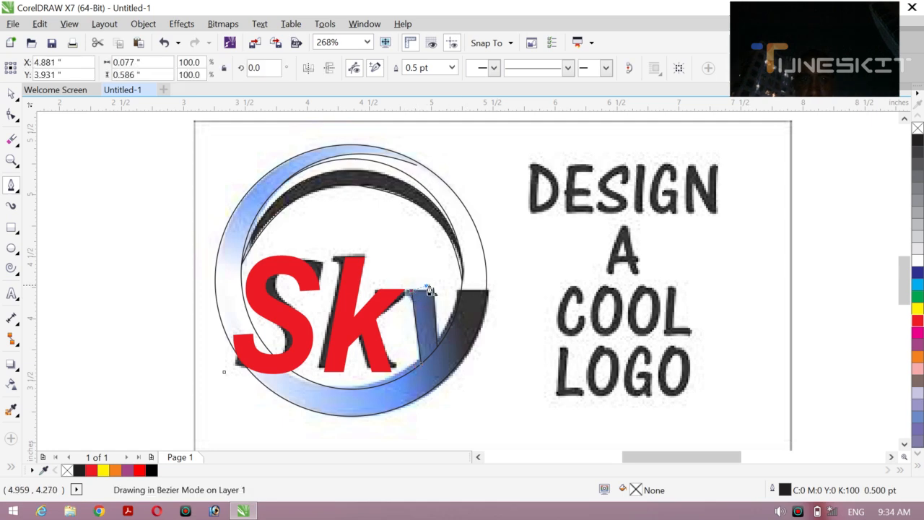
left_click(434, 291)
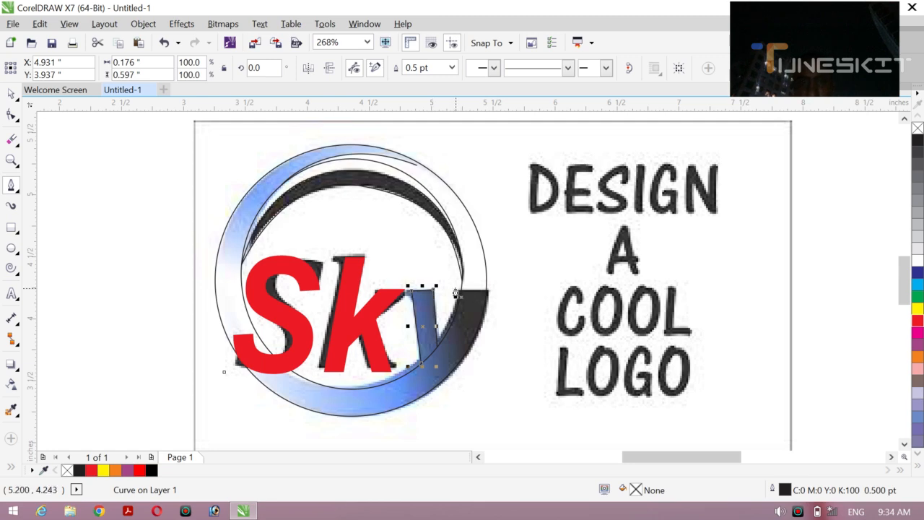
left_click(455, 289)
left_click(487, 291)
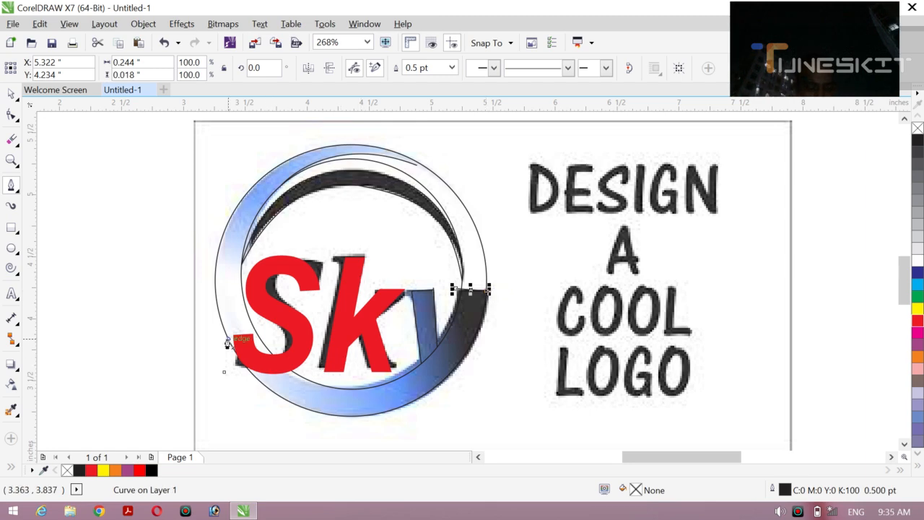
Step: Move the reference image out from under the tracing to the empty area left of it
key("z")
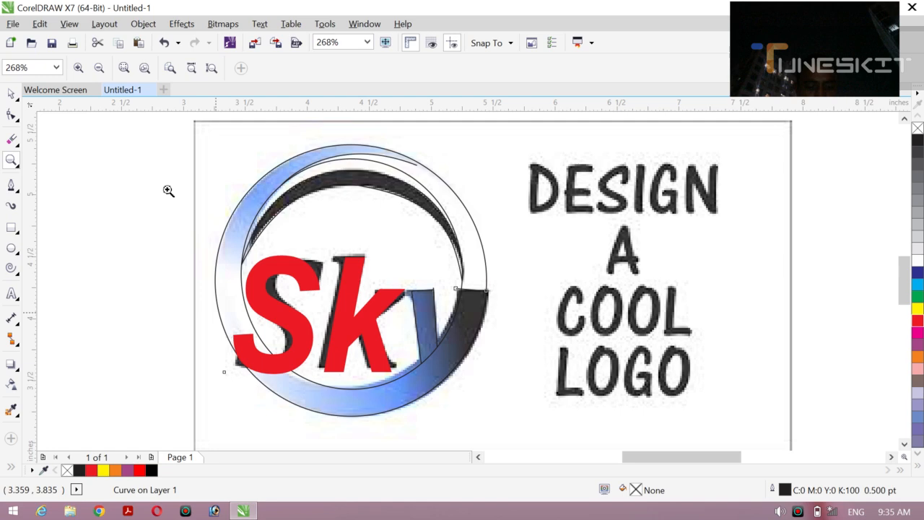
left_click(99, 68)
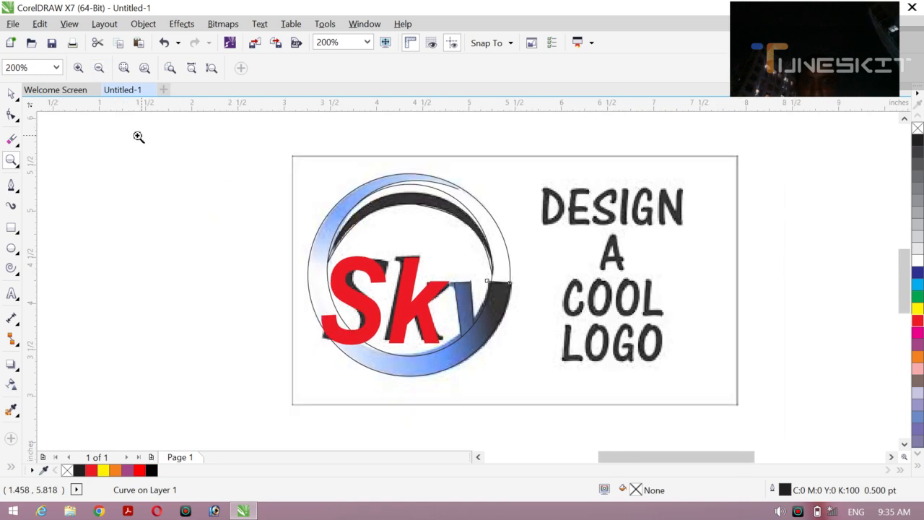
left_click(99, 68)
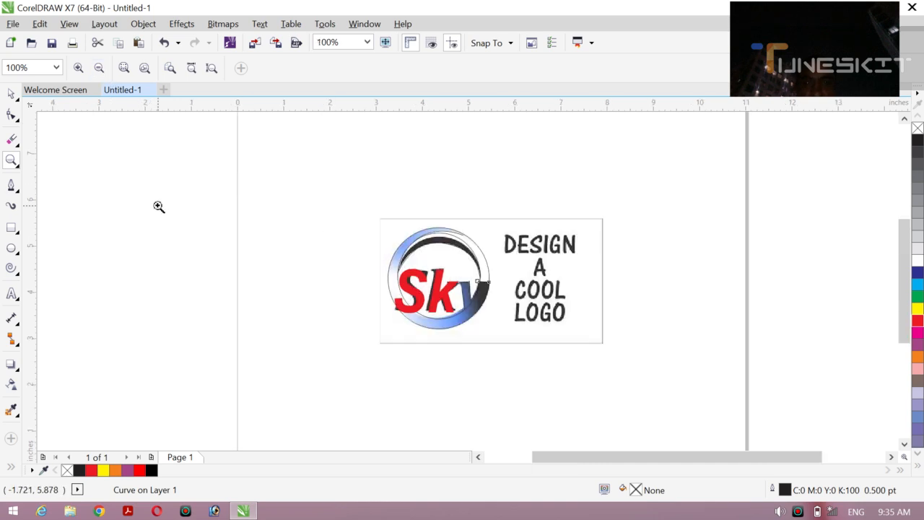
left_click(17, 100)
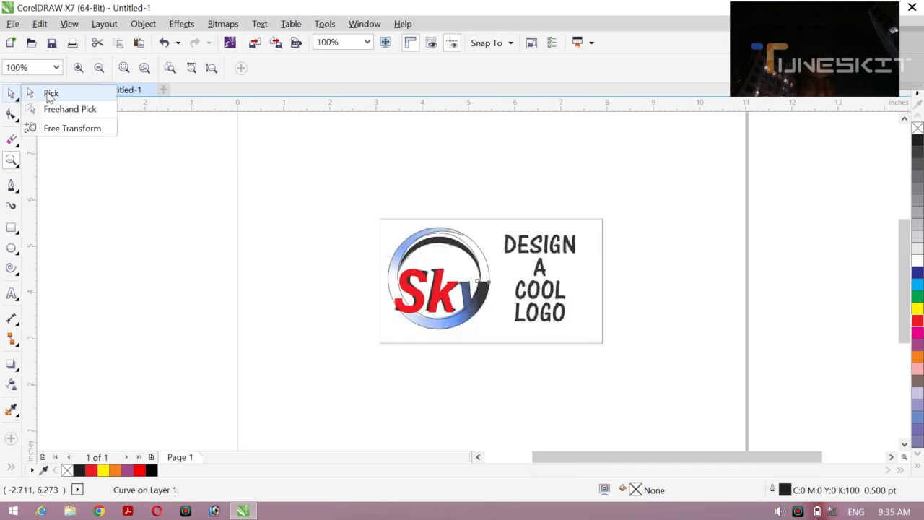
left_click(48, 93)
left_click(146, 239)
mouse_move(565, 317)
left_mouse_down()
mouse_move(598, 350)
mouse_move(362, 348)
mouse_move(267, 309)
left_mouse_up()
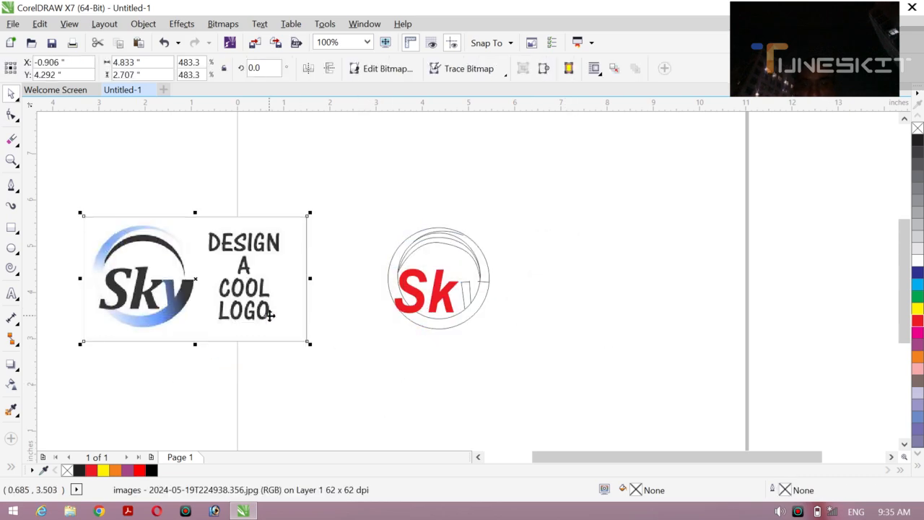
Step: Select all the traced logo objects, enlarge the outlines and text together, and move them right, clear of the reference image
mouse_move(340, 203)
left_mouse_down()
mouse_move(429, 218)
mouse_move(516, 343)
mouse_move(500, 344)
mouse_move(584, 373)
mouse_move(553, 373)
left_mouse_up()
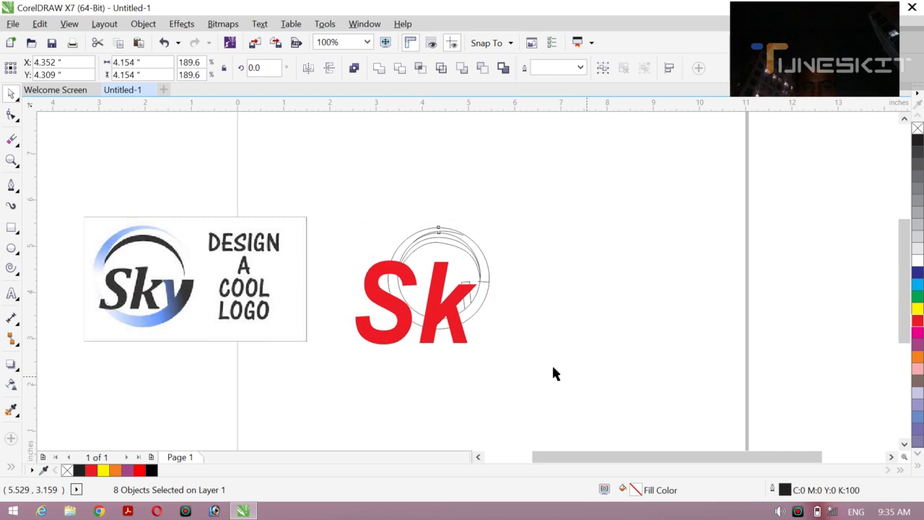
left_click_drag(470, 284, 527, 284)
left_click(660, 299)
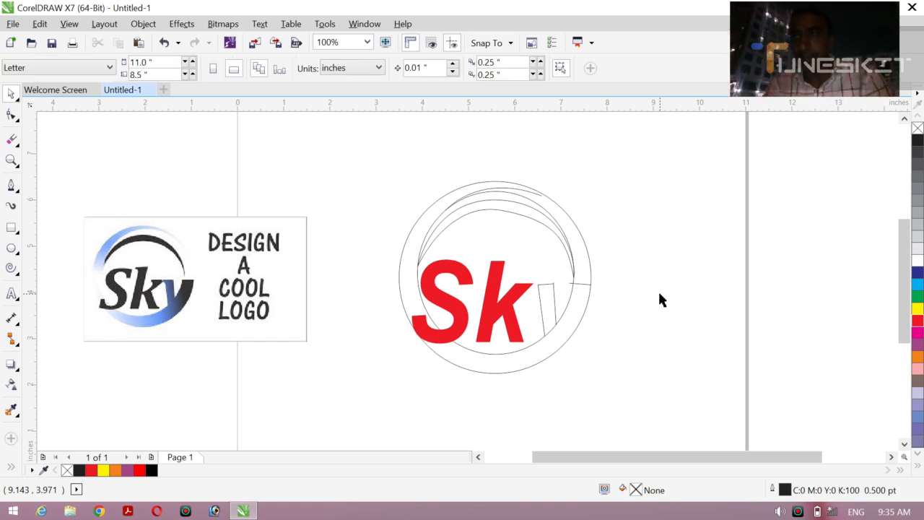
Step: Fill the lower section of the ring with red and no outline using Smart Fill
left_click(10, 469)
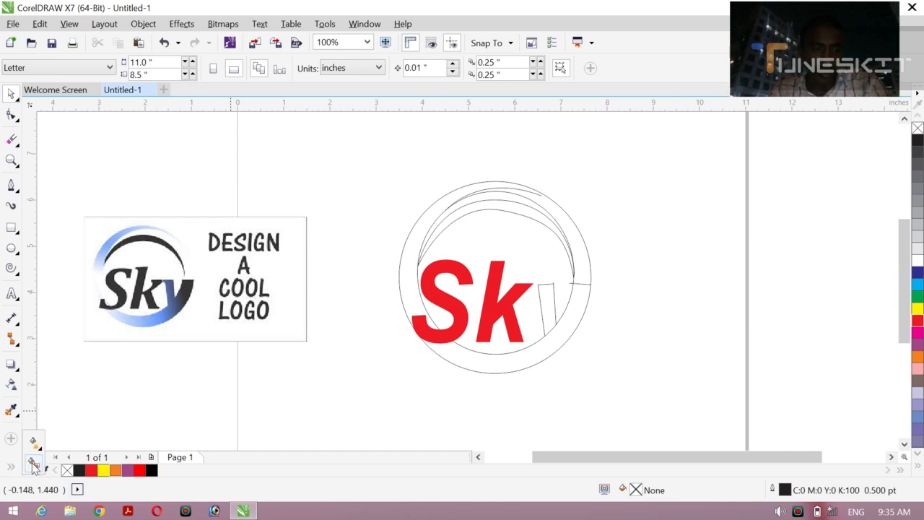
left_click(33, 464)
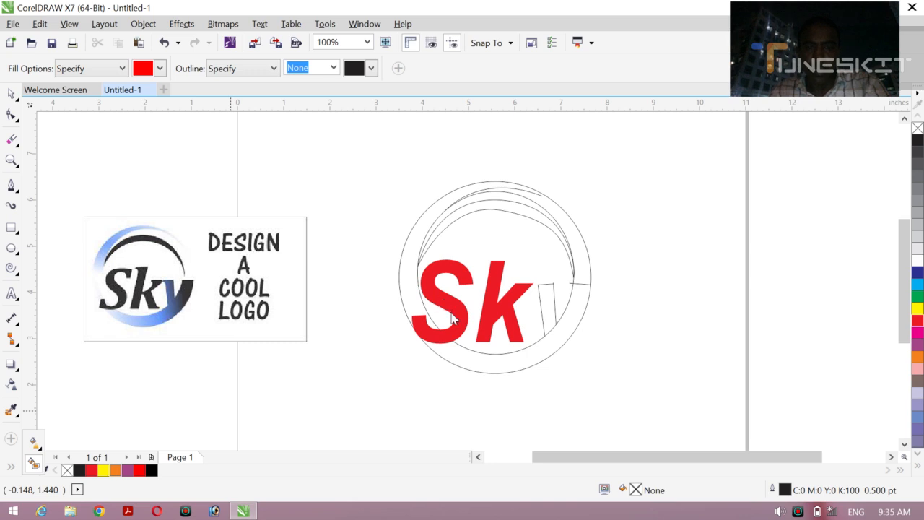
left_click(476, 361)
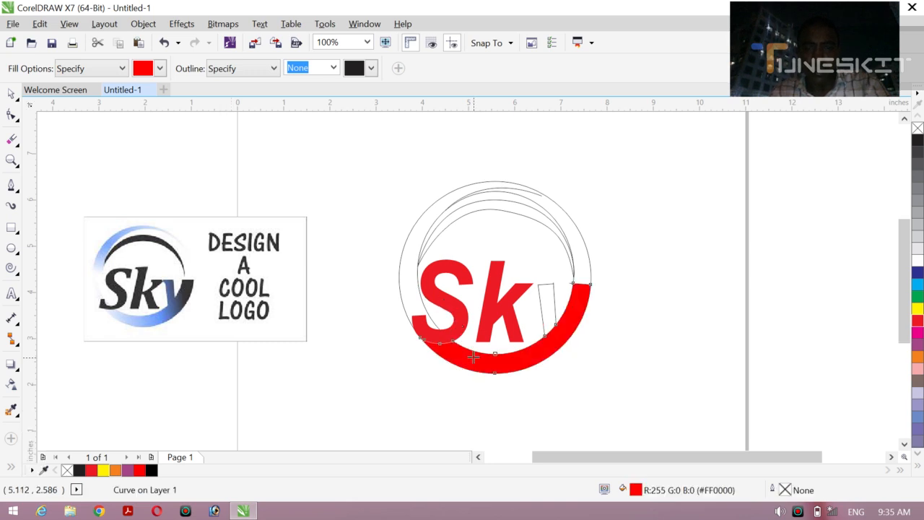
Step: Try to fill the ring's upper right section with red using Smart Fill, and undo that fill
left_click(573, 234)
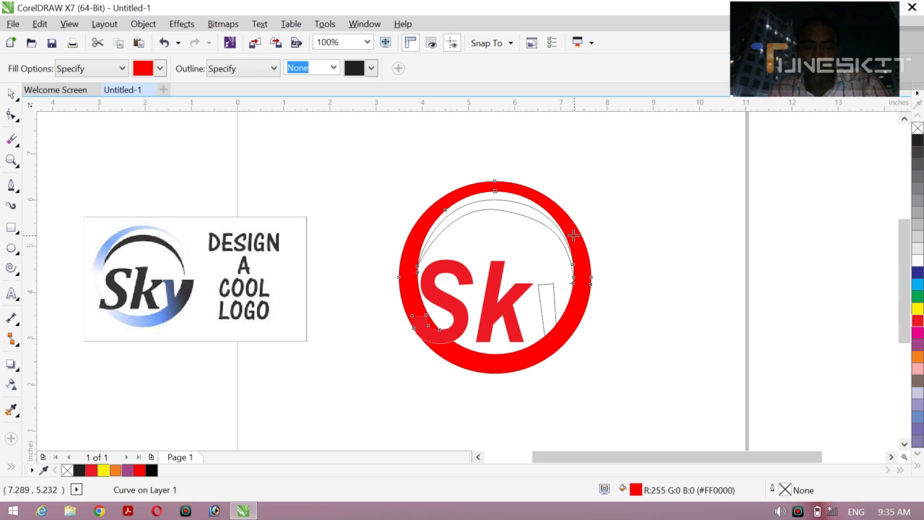
key("ctrl+z")
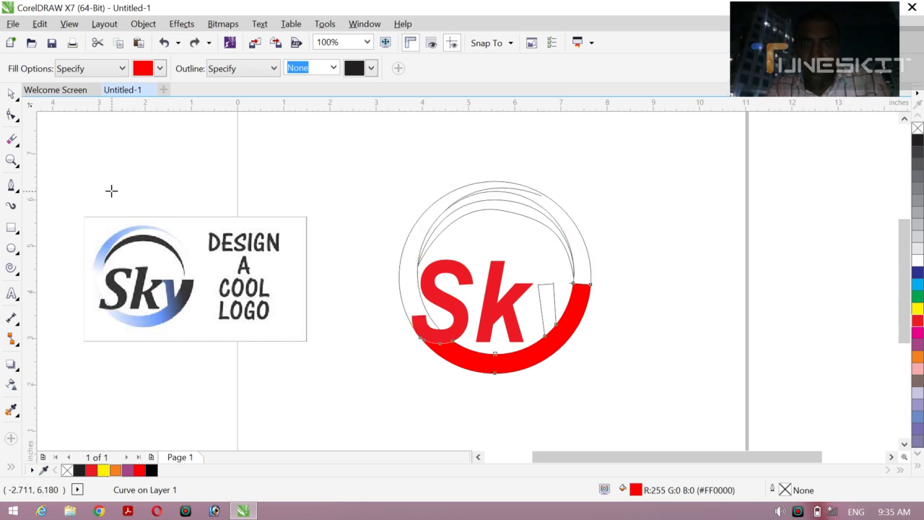
left_click_drag(242, 145, 275, 182)
key("ctrl+z")
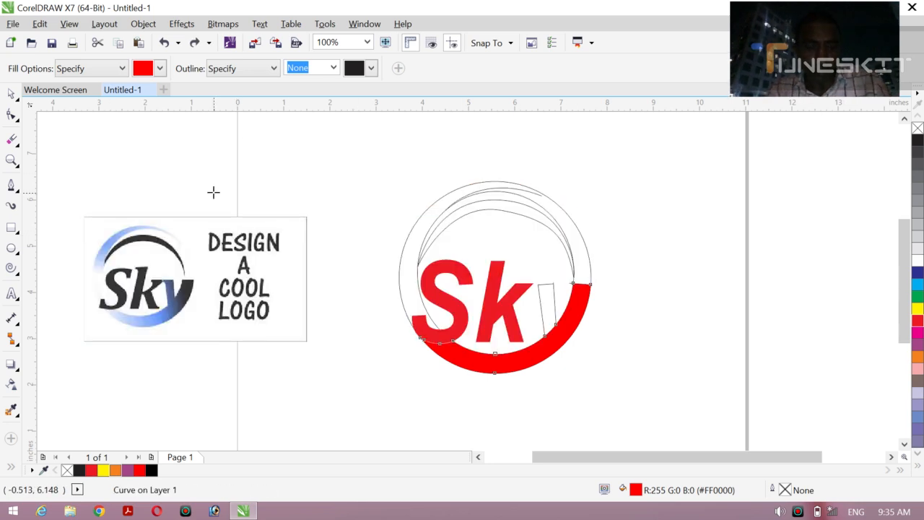
Step: Move the right end node of the upper arc curve outward until it meets the outer circle
left_click(11, 97)
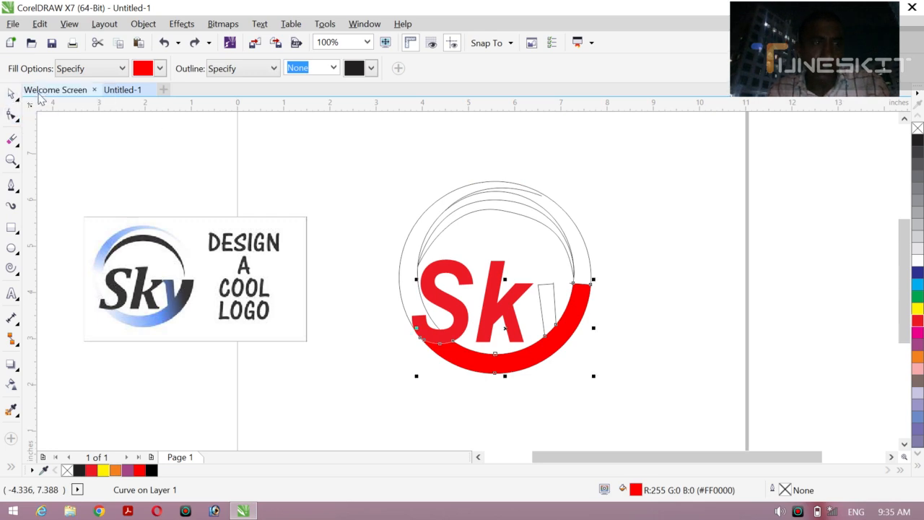
left_click(403, 178)
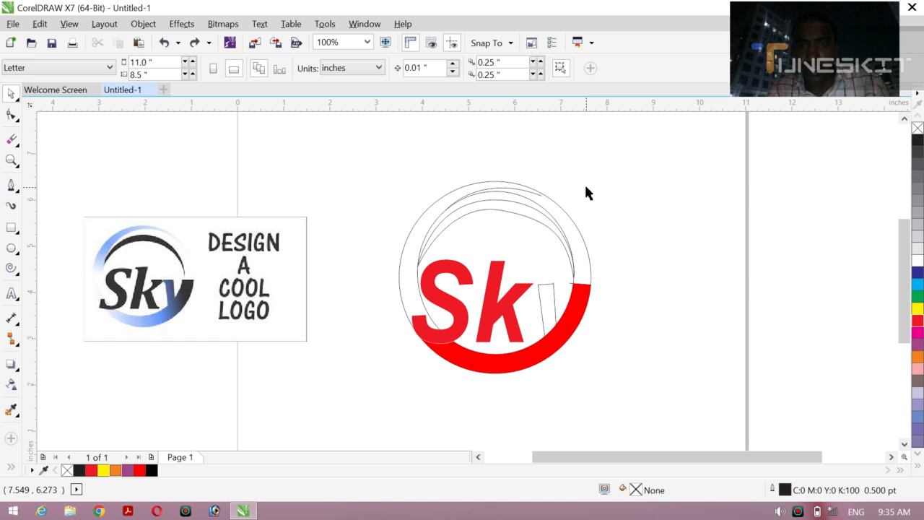
key("z")
left_click_drag(508, 170, 569, 219)
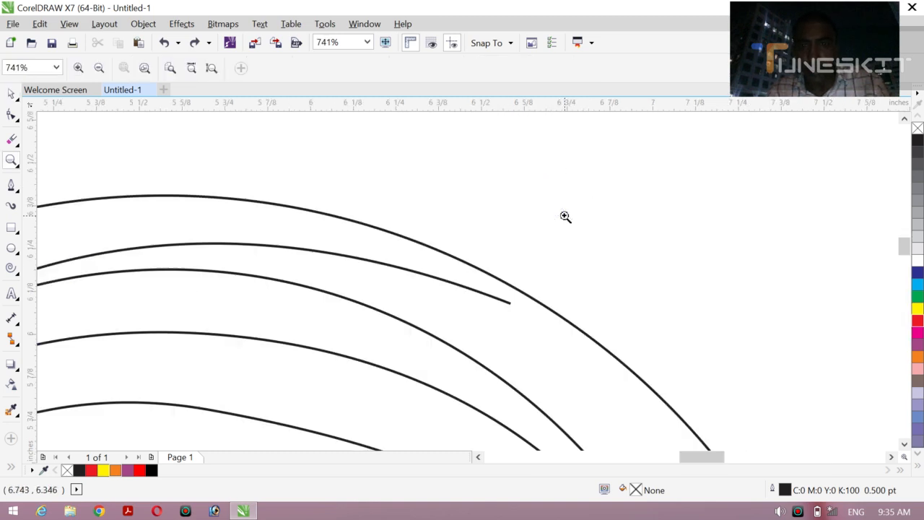
left_click(16, 96)
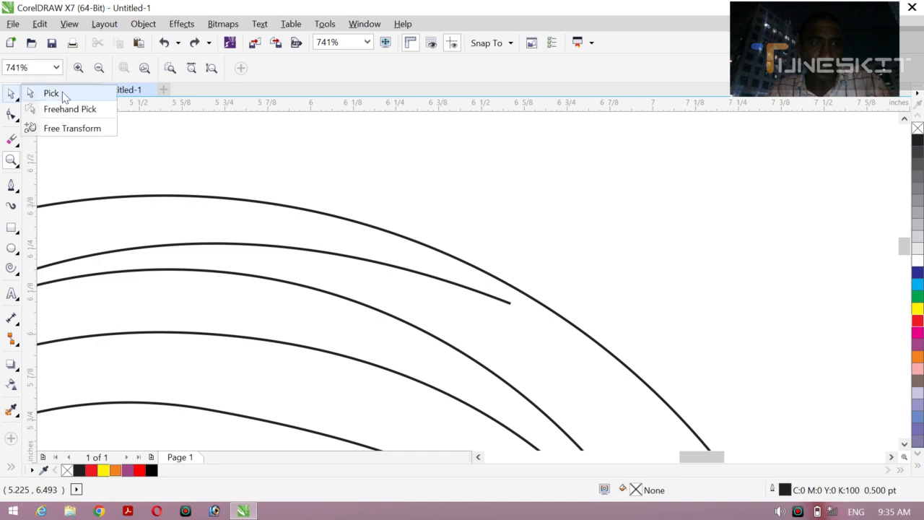
left_click(63, 95)
left_click(497, 297)
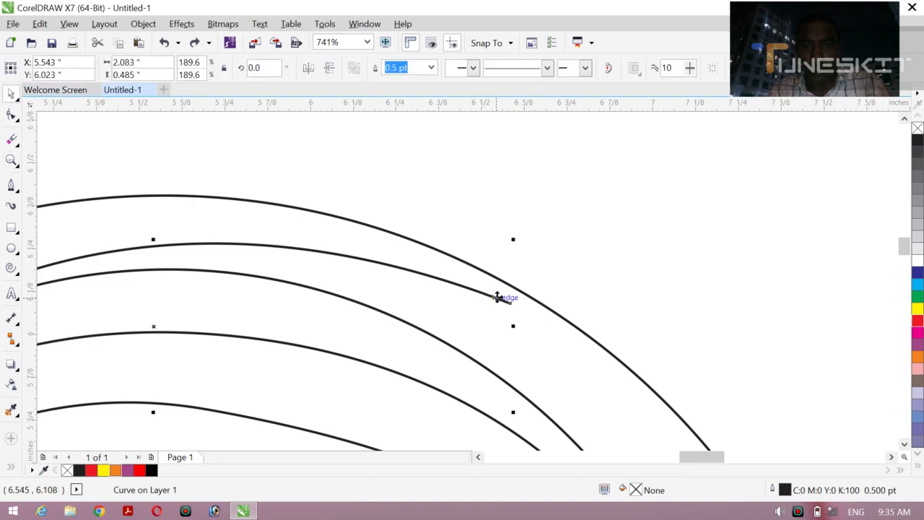
left_click(11, 114)
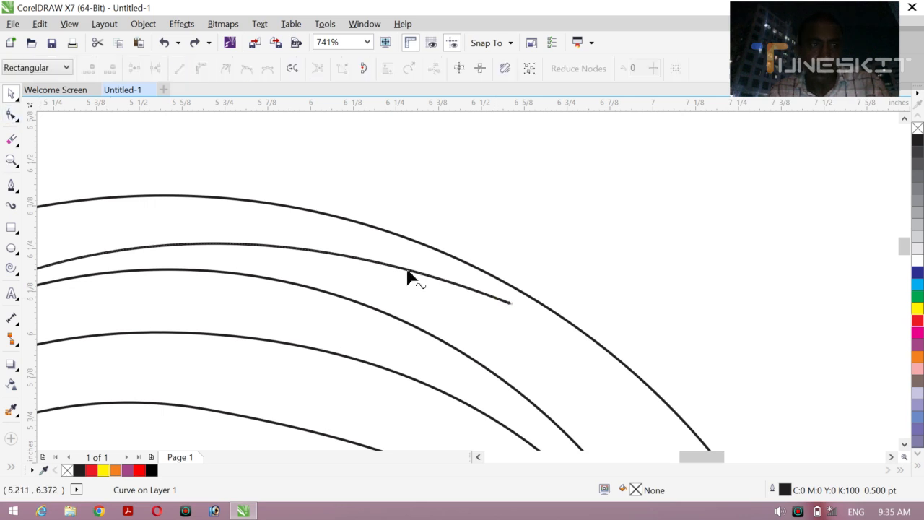
left_click_drag(511, 306, 526, 303)
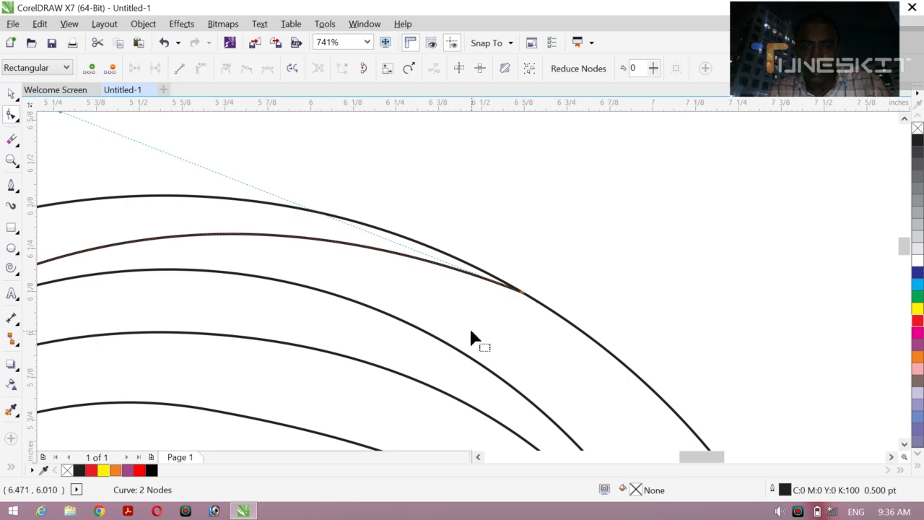
Step: Fill the ring's upper left crescent, the y's short stroke and the inner arc with red and no outline using Smart Fill
key("z")
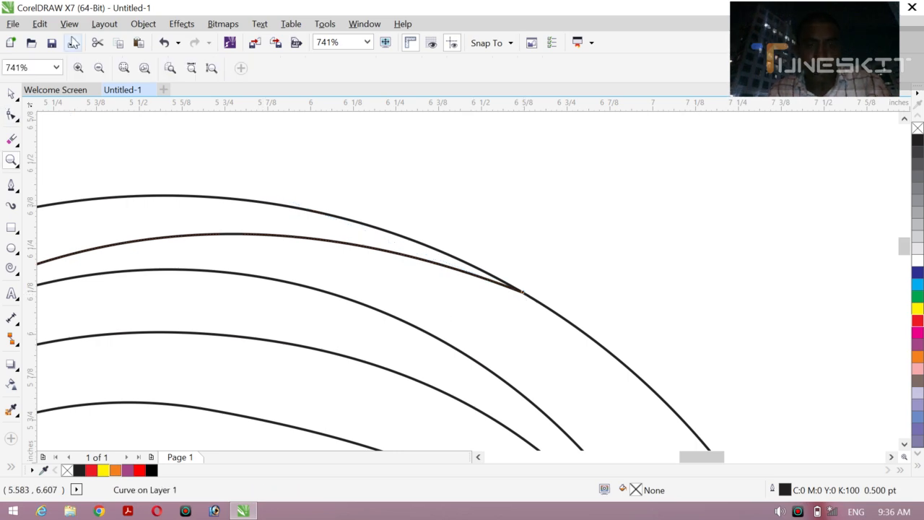
left_click(100, 68)
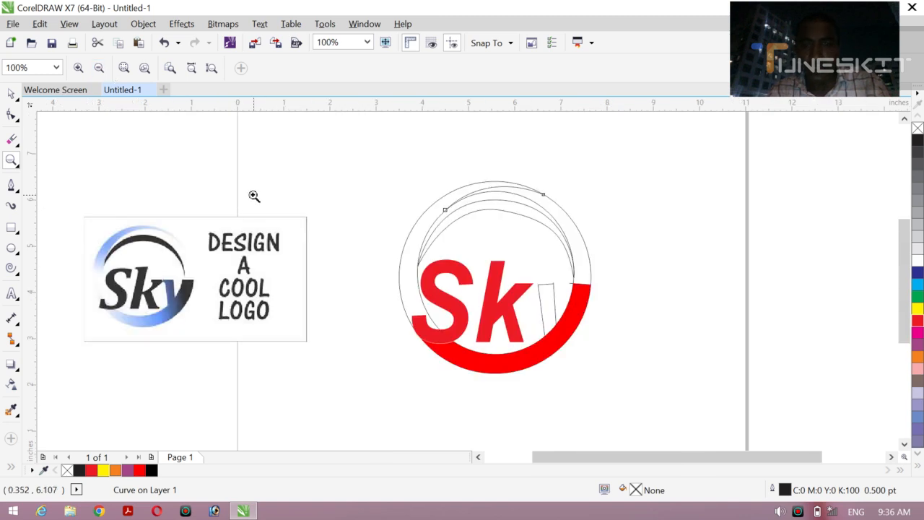
left_click(9, 471)
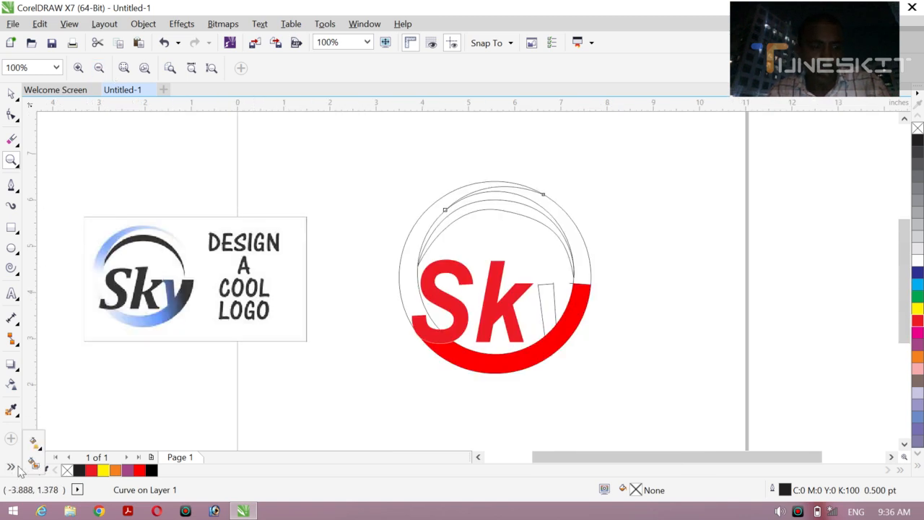
left_click(34, 463)
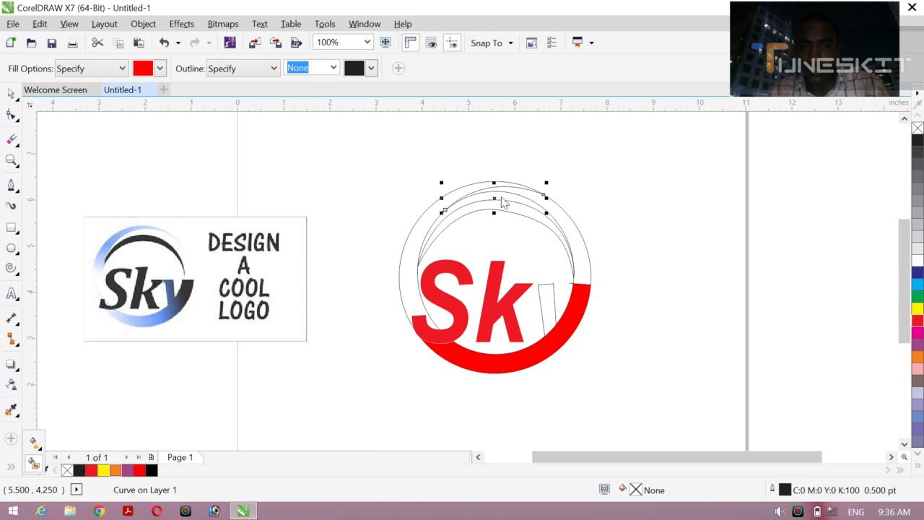
left_click(475, 186)
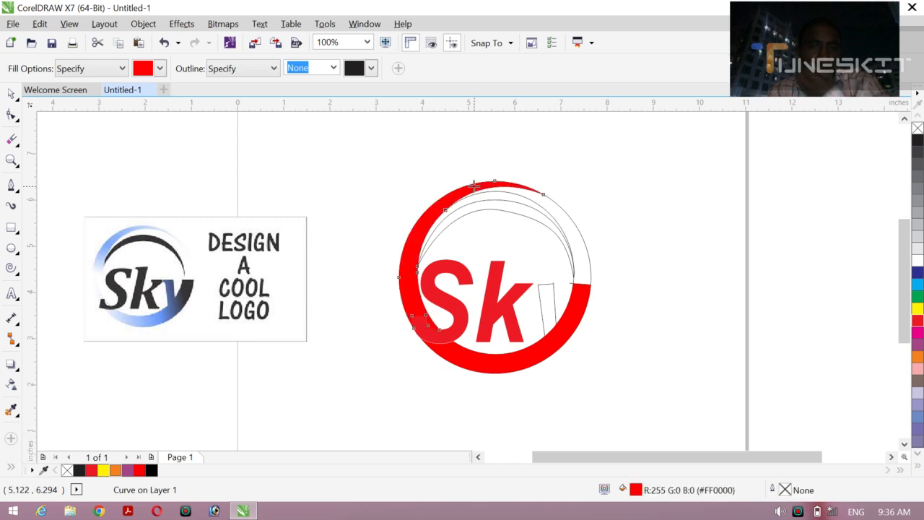
left_click(546, 300)
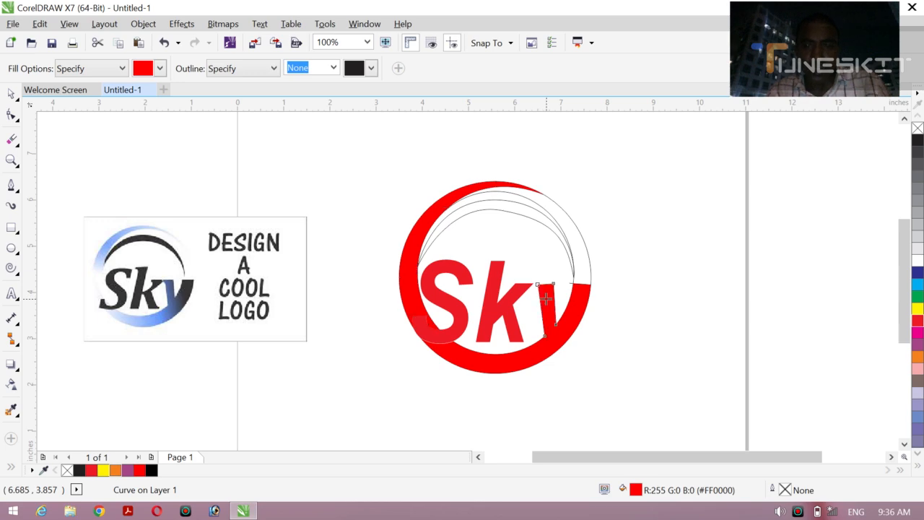
left_click(491, 208)
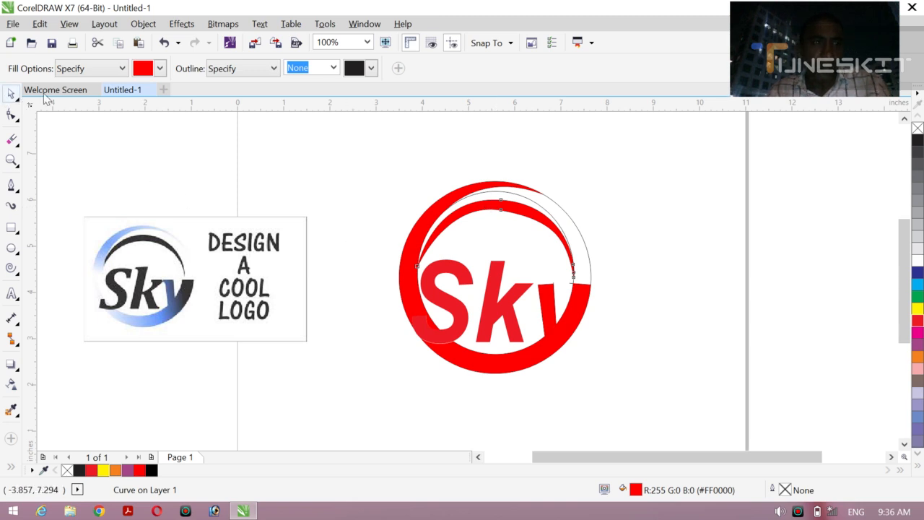
Step: Delete the leftover outer circle and the thin construction outlines between the crescent and the inner arc
left_click(15, 98)
left_click(87, 98)
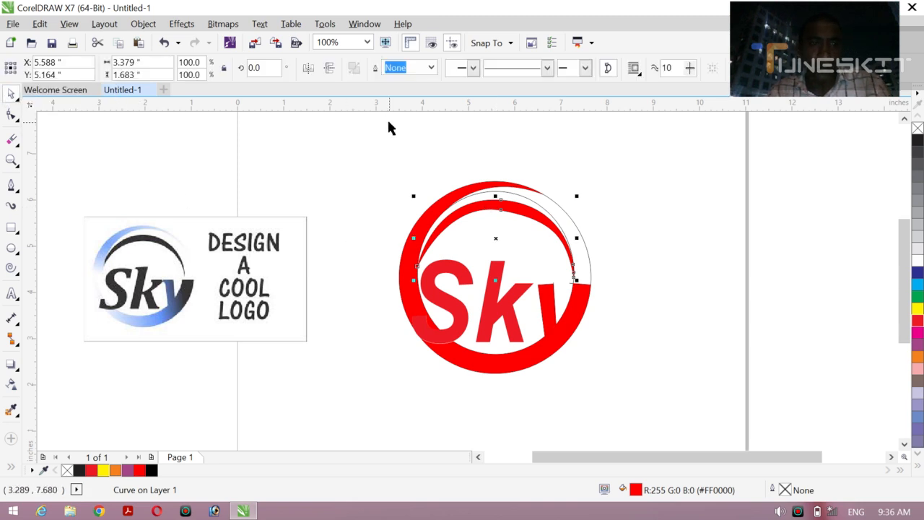
left_click(387, 117)
left_click(582, 233)
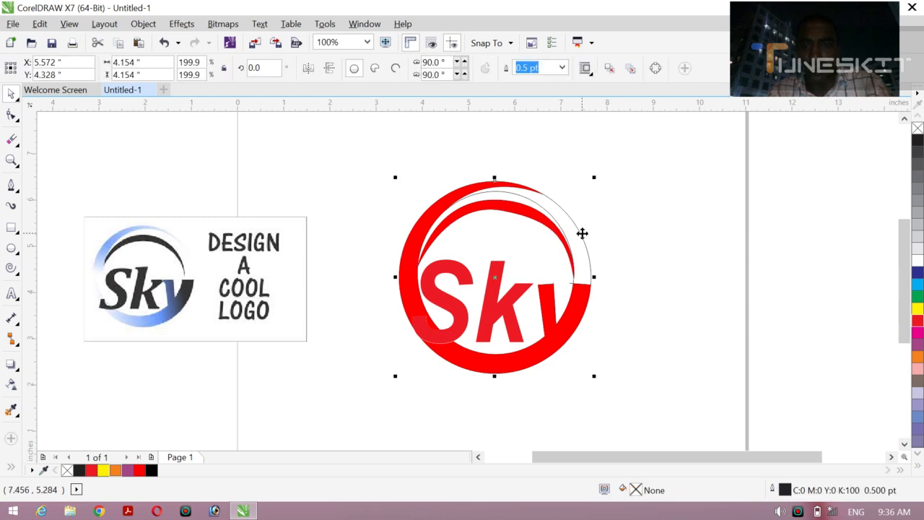
left_click(582, 239)
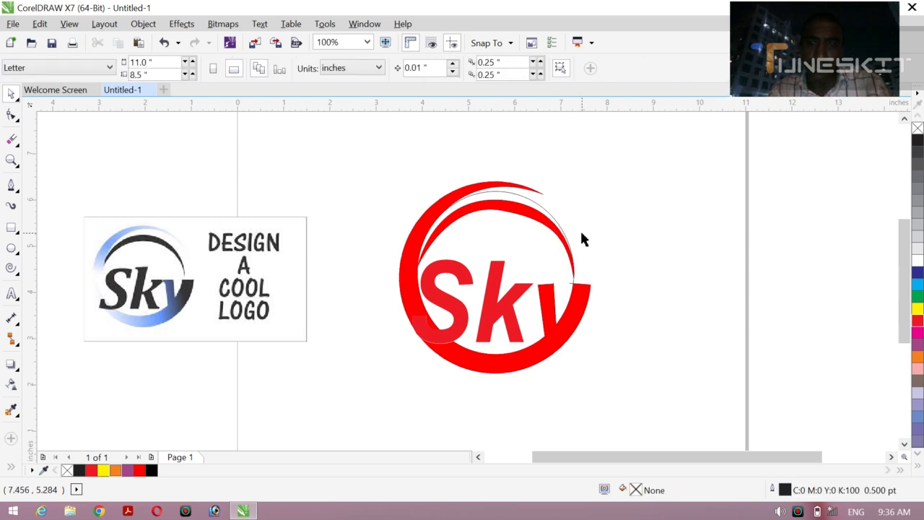
left_click(520, 195)
left_click(516, 197)
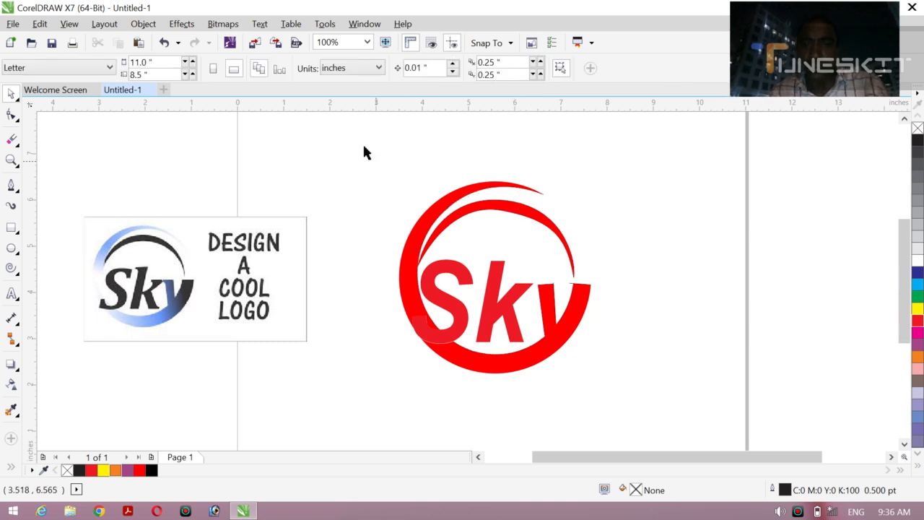
Step: Select all the logo objects and set their outline width to None
left_click_drag(362, 143, 634, 390)
left_click(580, 68)
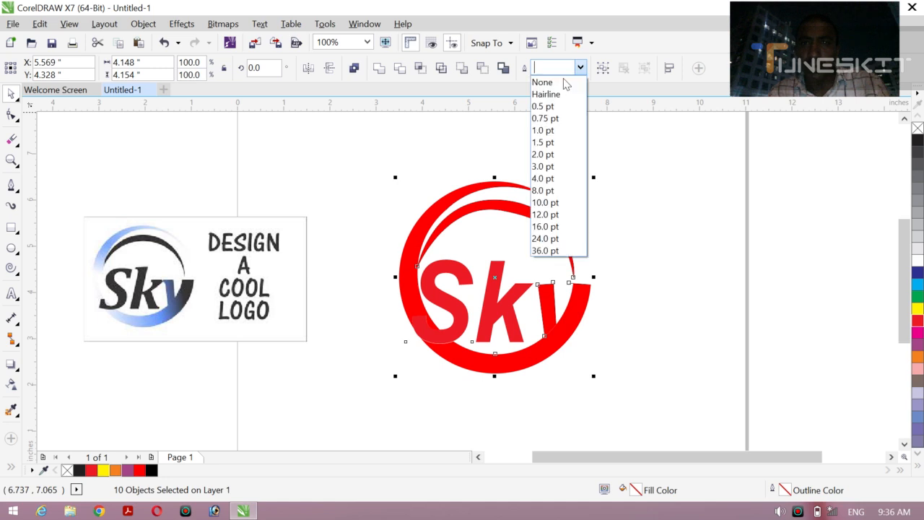
left_click(555, 83)
left_click(632, 268)
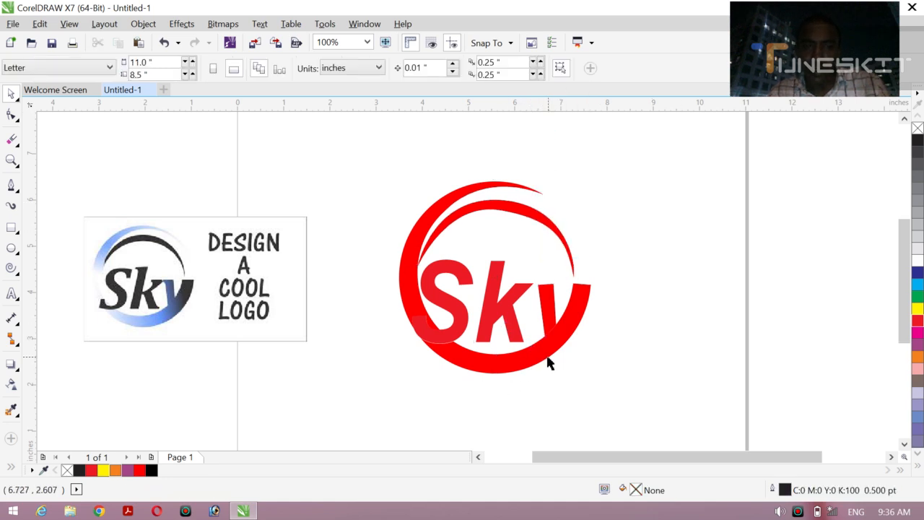
Step: Try moving the Sk text up and to the right off the ring, and undo that move
left_click(455, 320)
left_click_drag(456, 315, 506, 292)
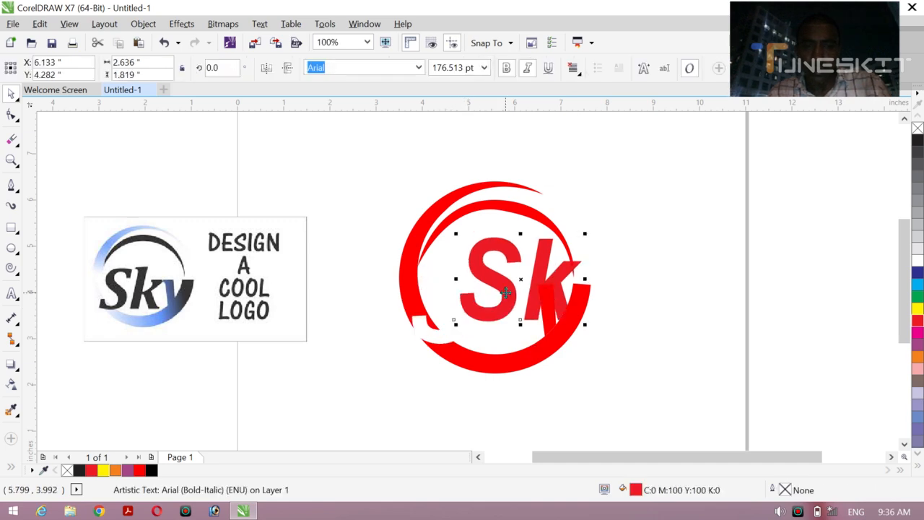
key("ctrl+z")
left_click(668, 287)
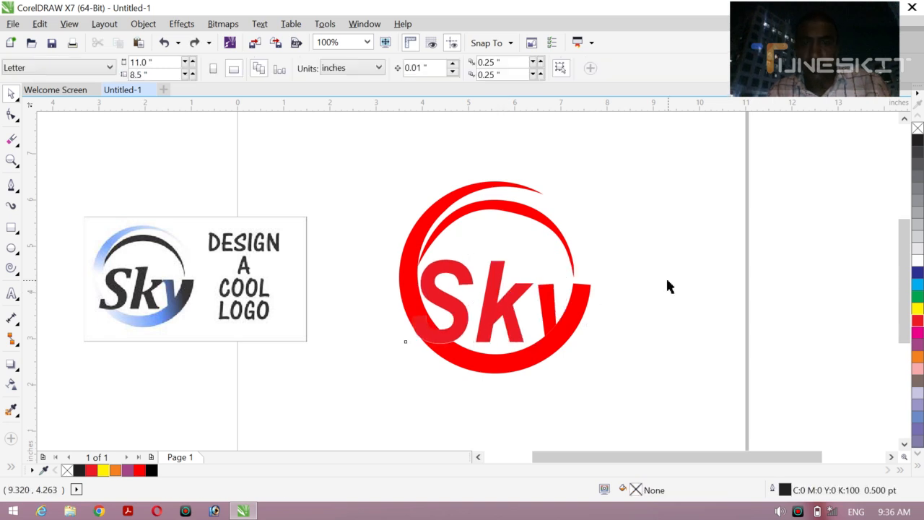
Step: Fill the Sk text with black
left_click(452, 304)
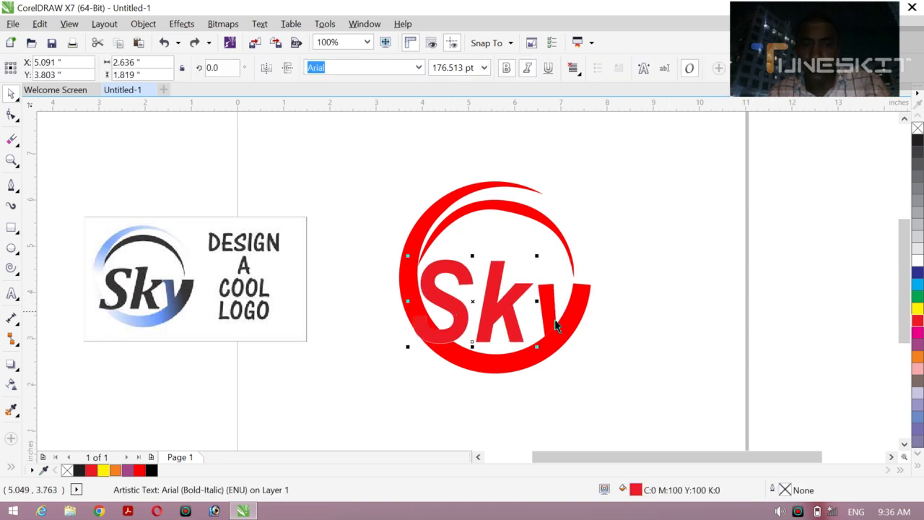
left_click(917, 140)
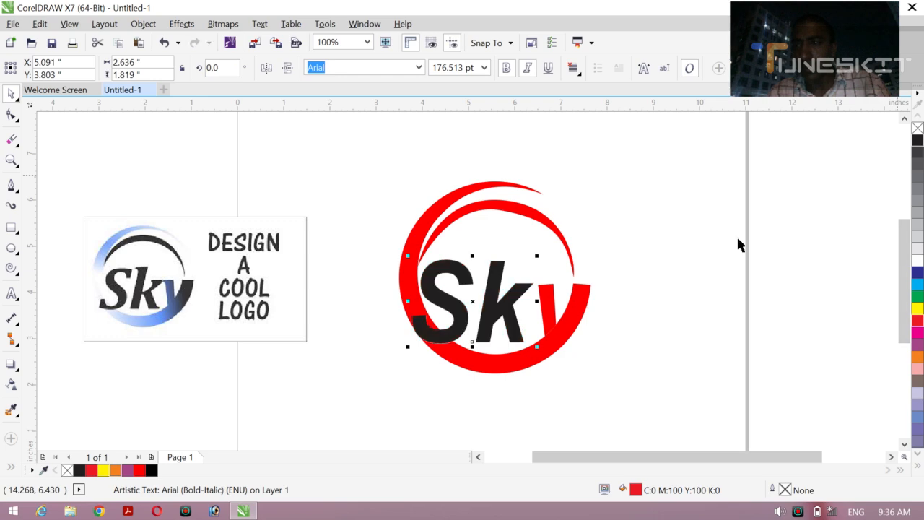
left_click(689, 260)
Step: Weld the ring's lower section and left crescent into one shape and fill it with blue (C:100 M:100 Y:0 K:0)
left_click(513, 354)
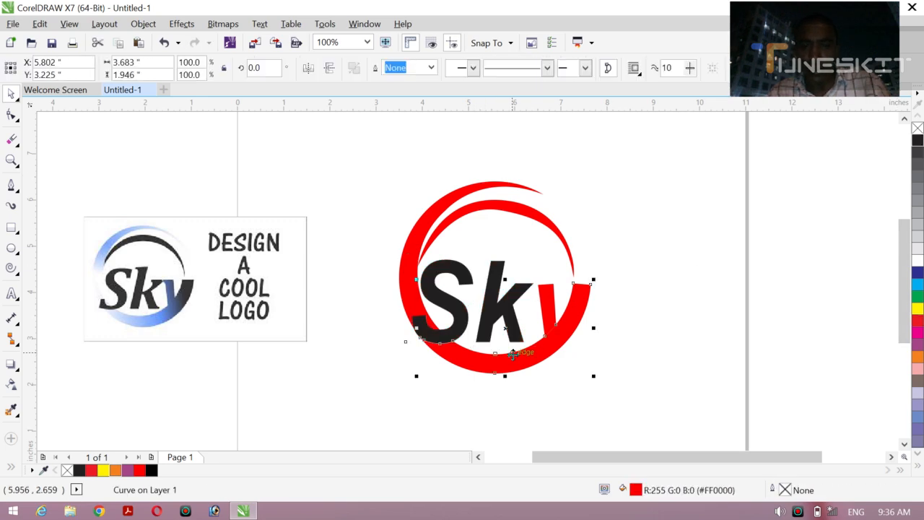
left_click(918, 273)
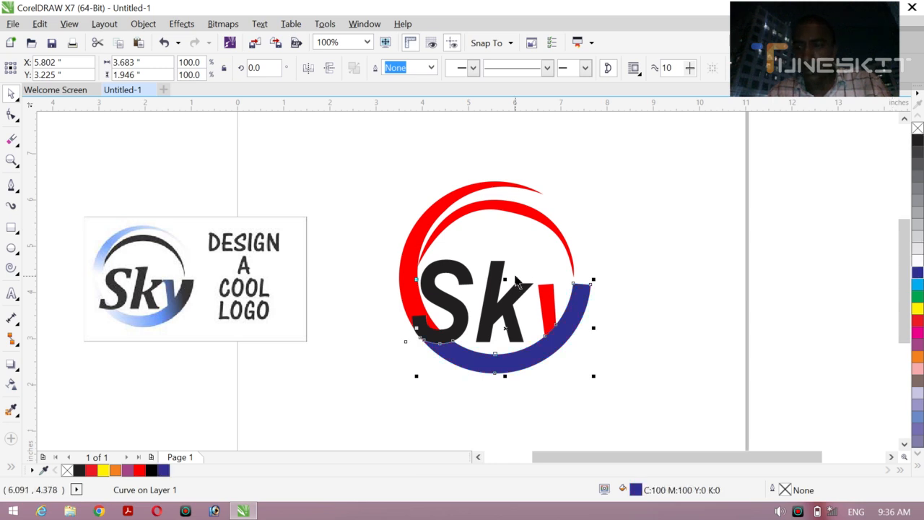
left_click(408, 289, "shift")
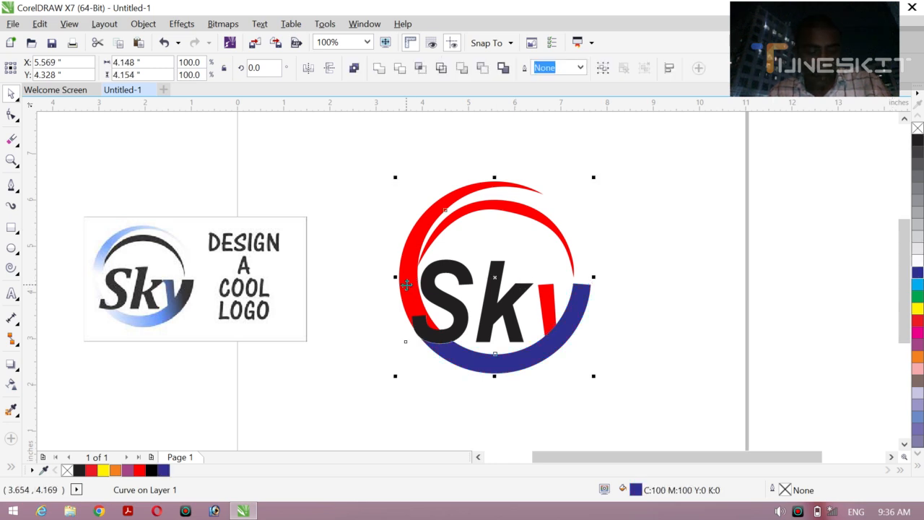
left_click(376, 70)
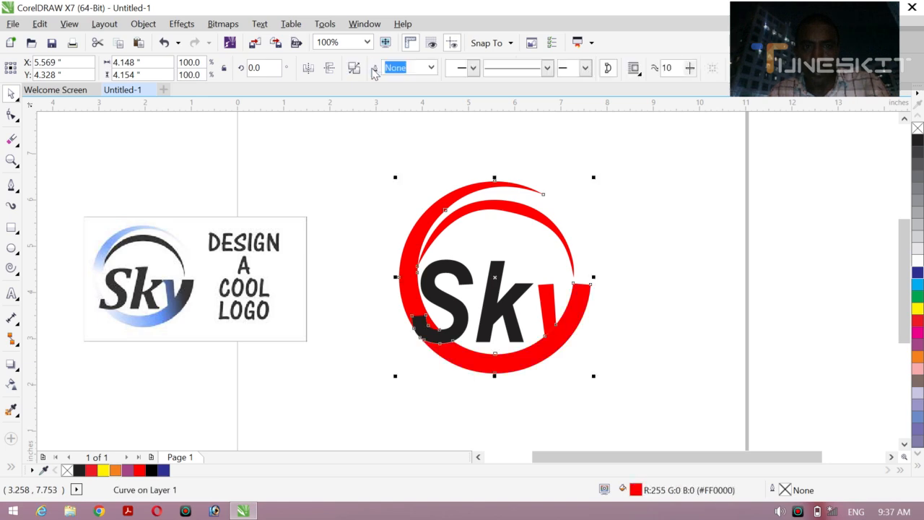
left_click(918, 275)
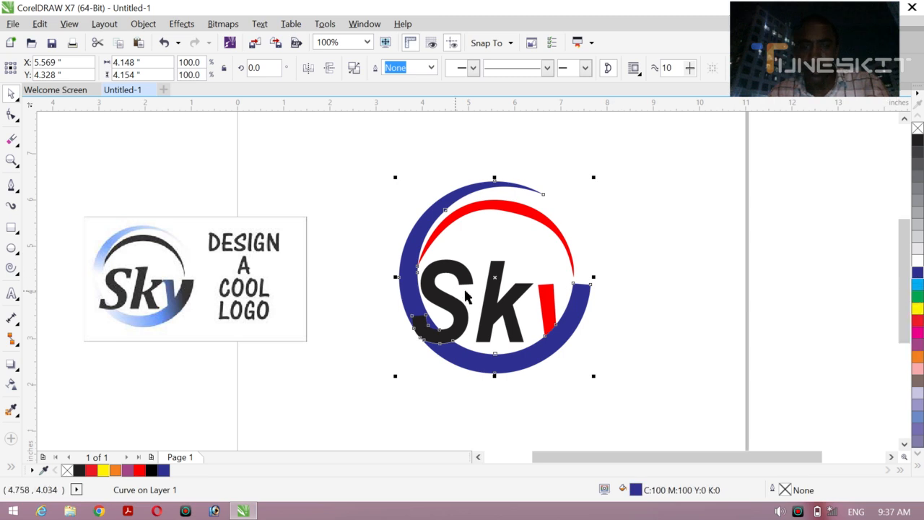
Step: Weld the y's red short stroke to the ring so that both form one blue shape
left_click(552, 305)
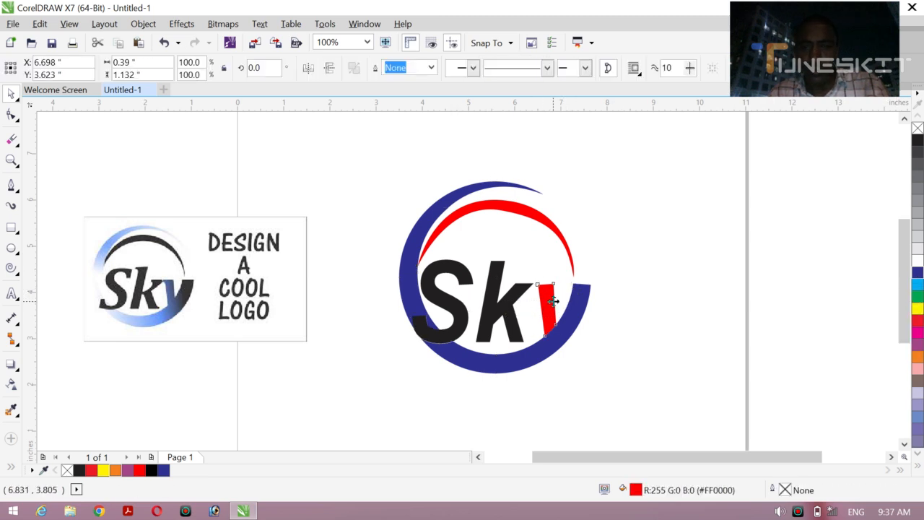
left_click(583, 321, "shift")
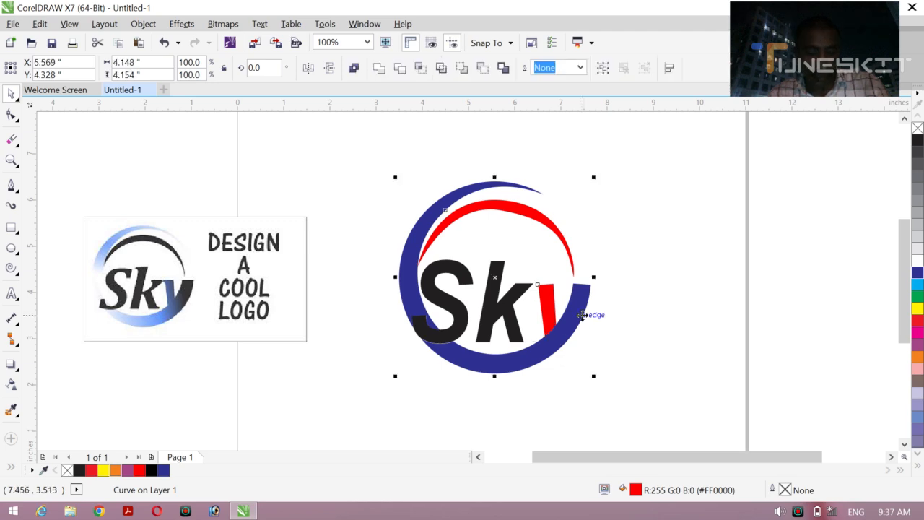
left_click(379, 69)
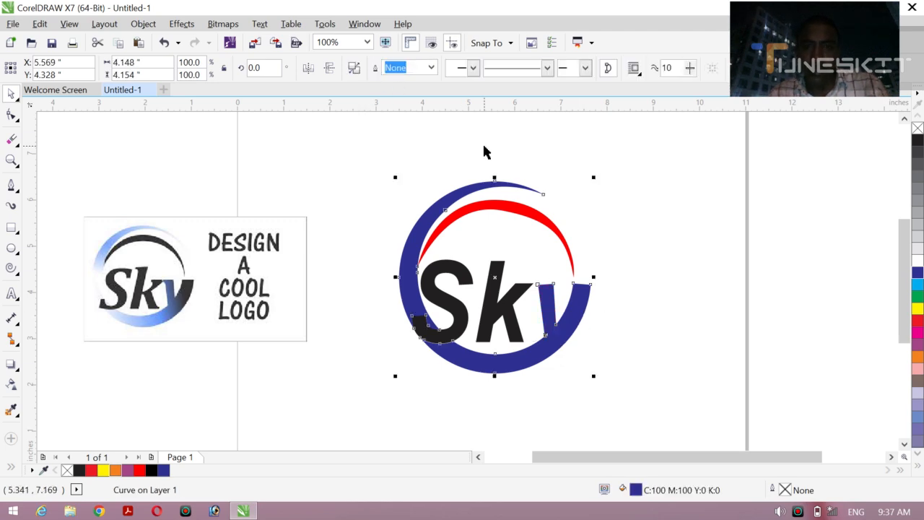
left_click(660, 211)
Step: Fill the inner arc above the letters with black (C:0 M:0 Y:0 K:100)
left_click(494, 213)
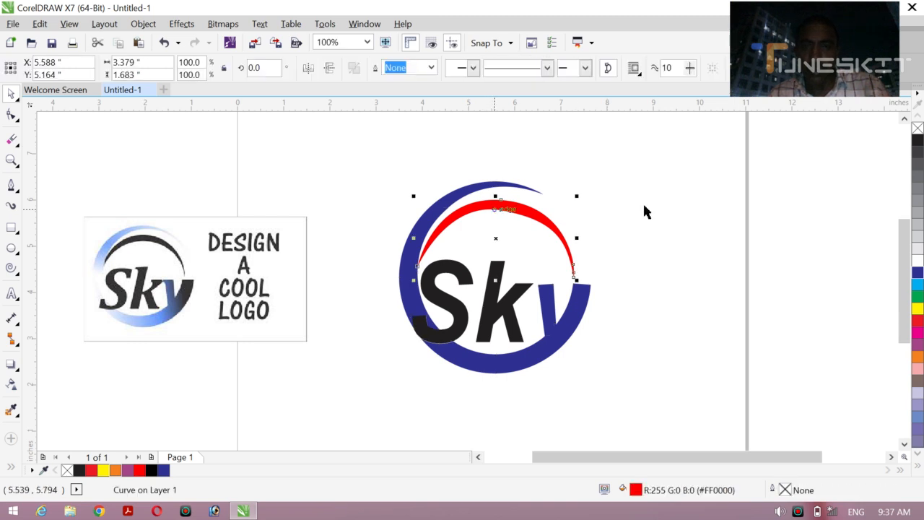
left_click(918, 141)
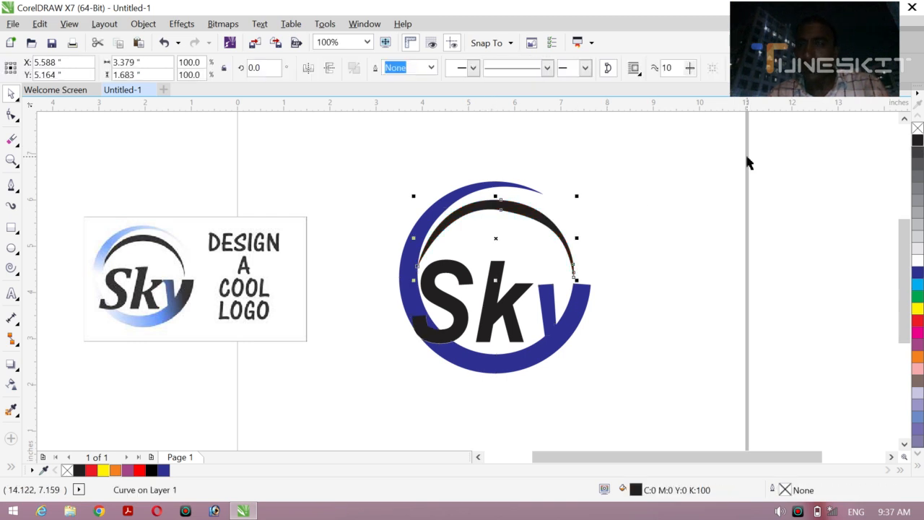
left_click(659, 190)
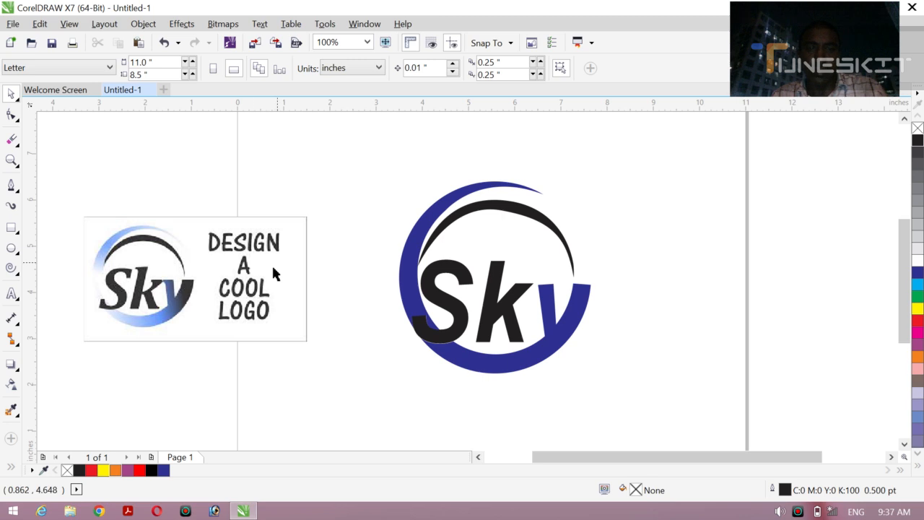
Step: Delete the reference logo image beside the drawing
left_click(235, 286)
key("Delete")
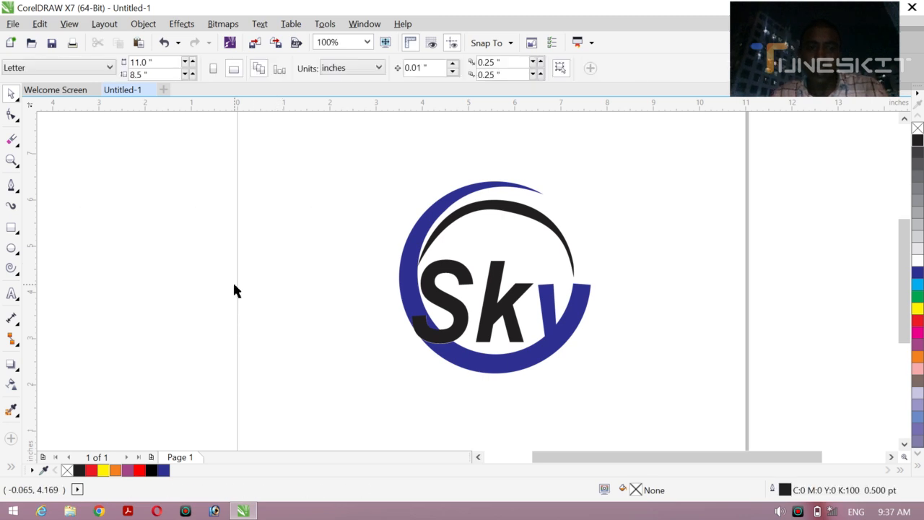
Step: Apply a linear blue-to-white fountain fill to the ring, from the y's right arm to beyond the left edge, shifting its midpoint toward white
left_click(408, 276)
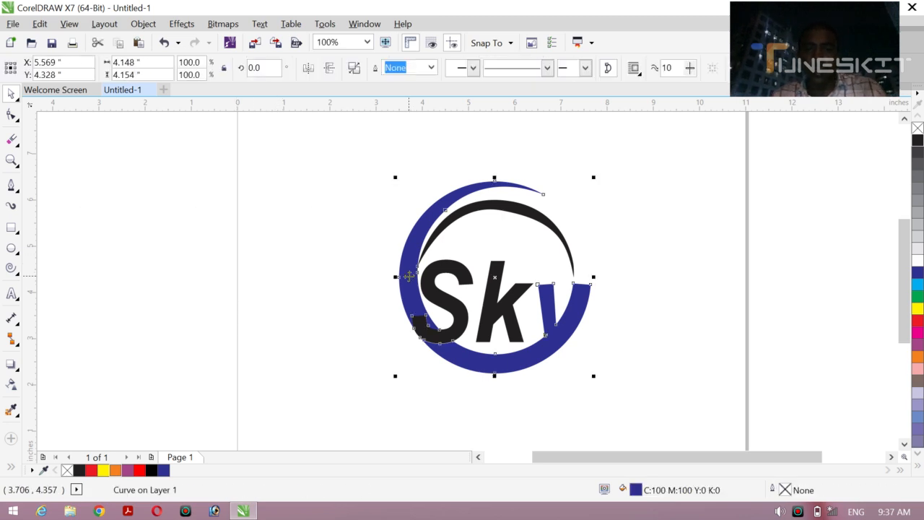
key("g")
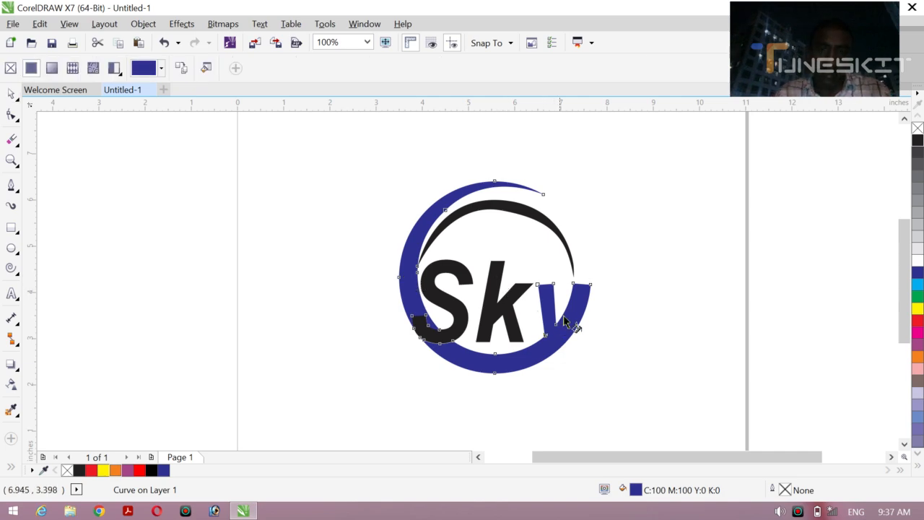
left_click_drag(572, 309, 313, 252)
left_click_drag(441, 281, 406, 283)
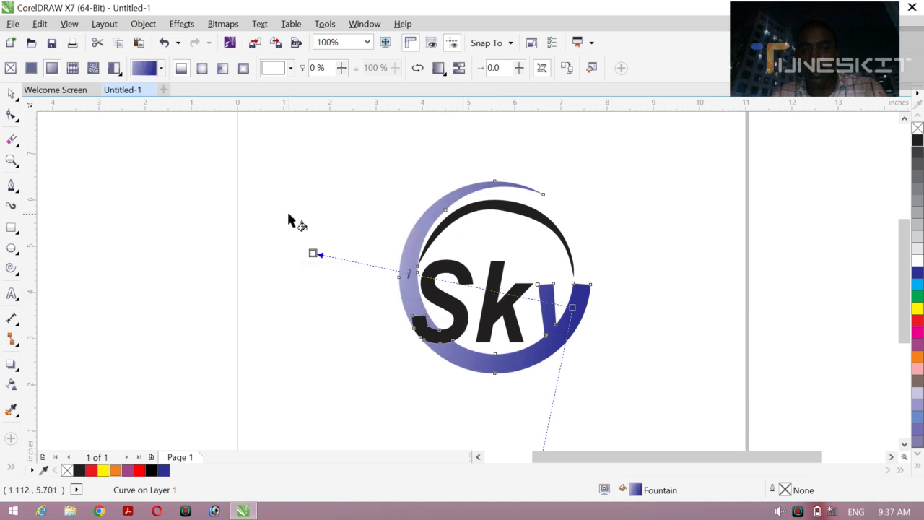
Step: Apply a linear black-to-red fountain fill to the Sk text, running from the top of the k to the S's lower-left tip
left_click(497, 273)
left_click_drag(501, 274, 462, 298)
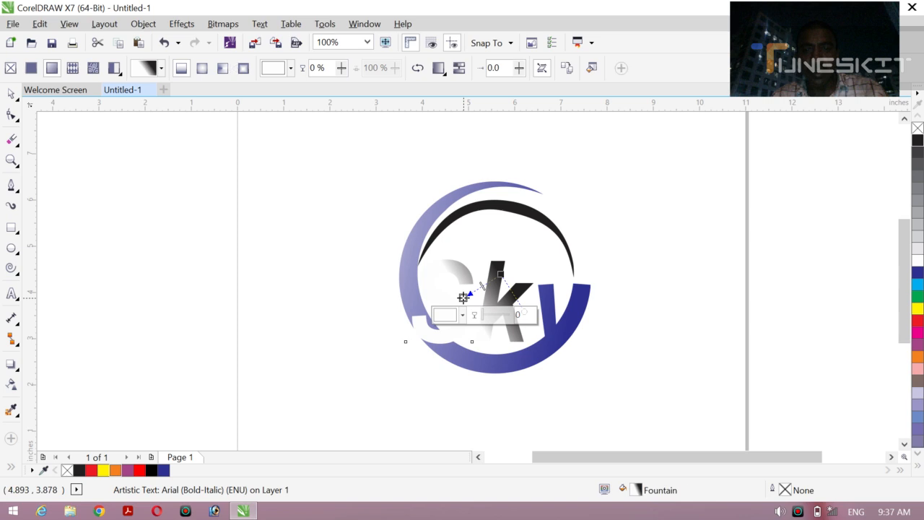
left_click(918, 320)
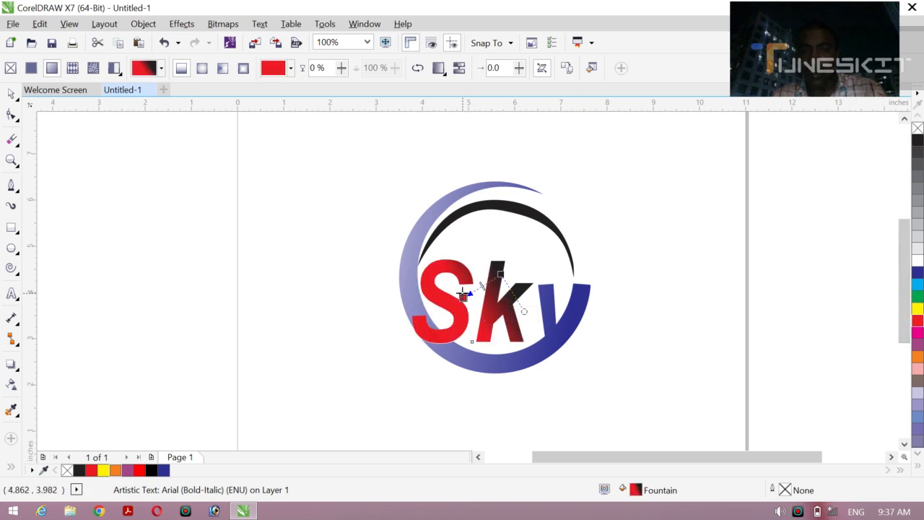
left_click_drag(463, 297, 451, 305)
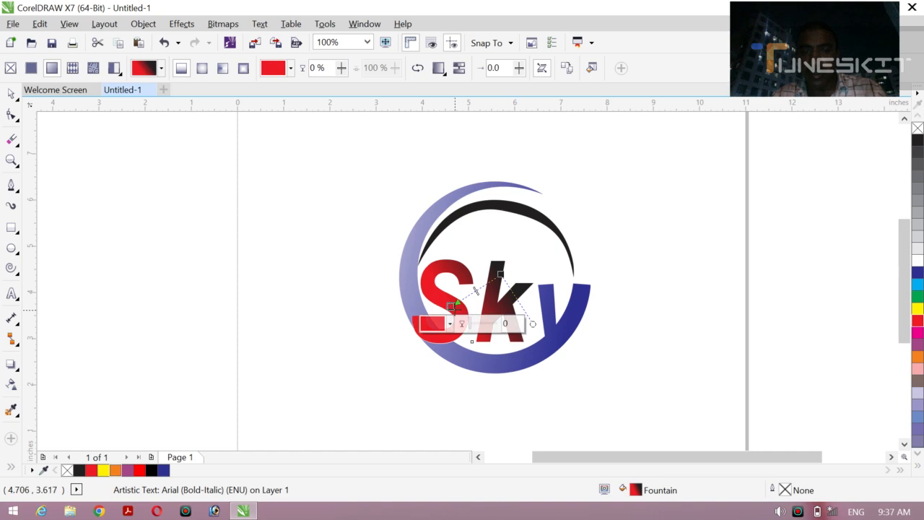
left_click_drag(452, 305, 412, 316)
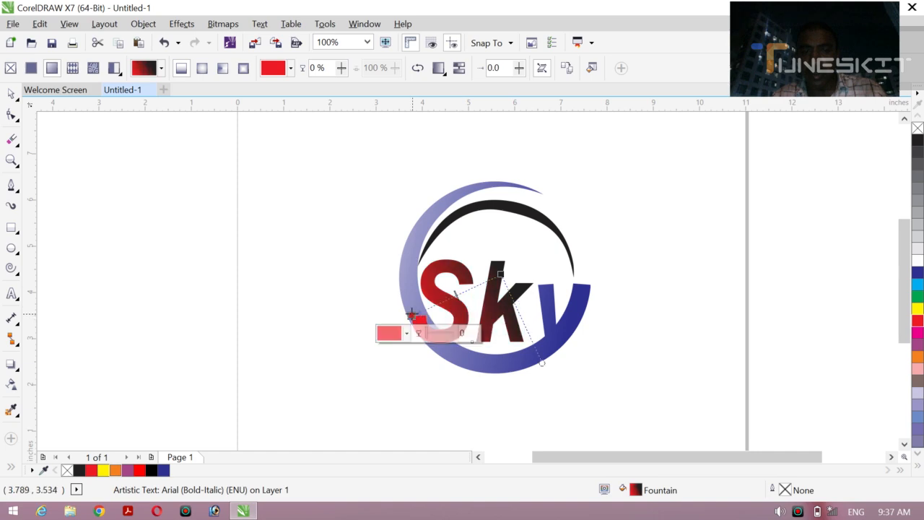
Step: Apply a linear black-to-green fountain fill to the inner arc, running from right of its crown toward its left end, and deselect it
left_click(516, 217)
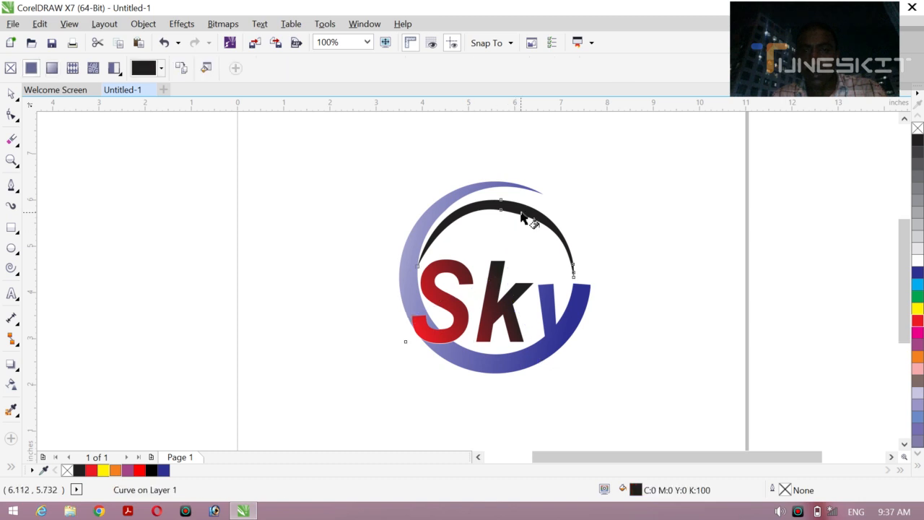
left_click_drag(521, 217, 428, 230)
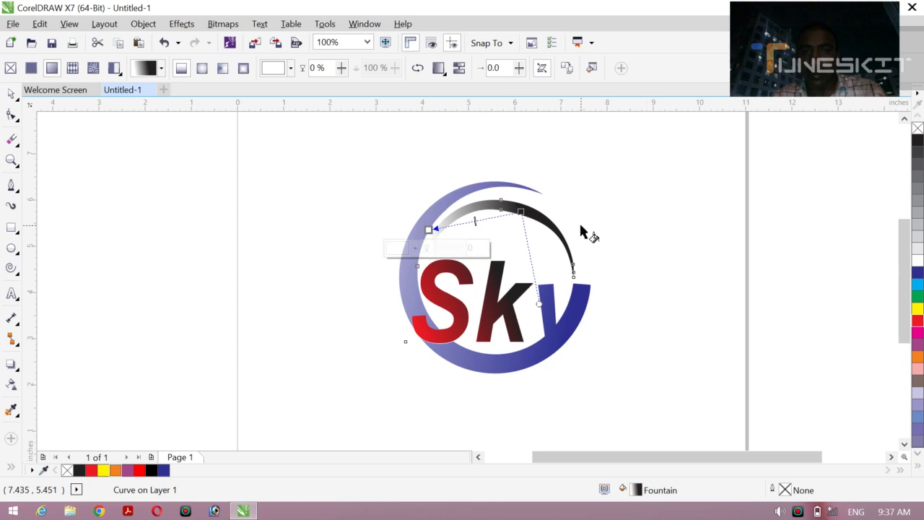
left_click(916, 298)
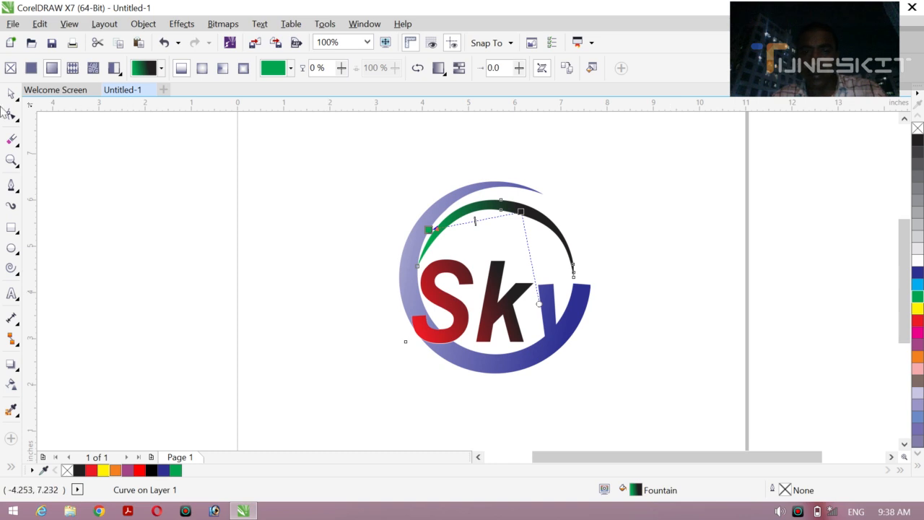
left_click(12, 95)
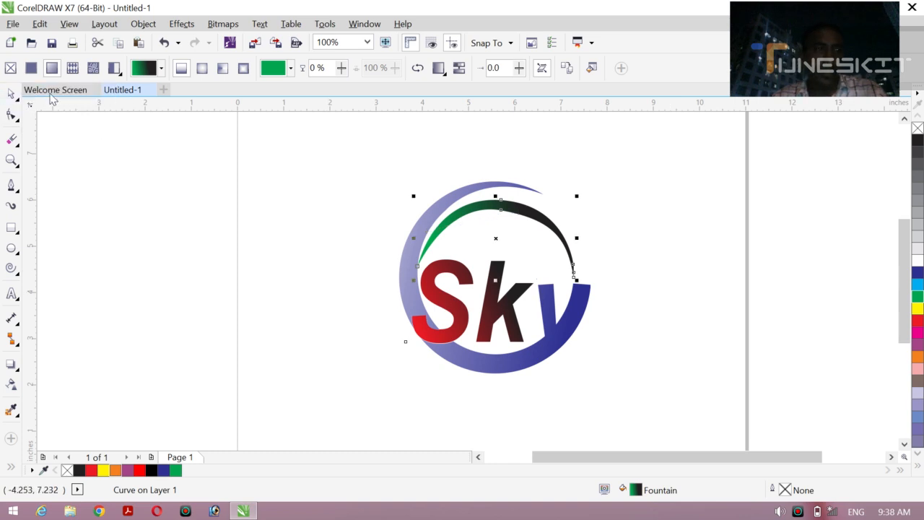
left_click(327, 207)
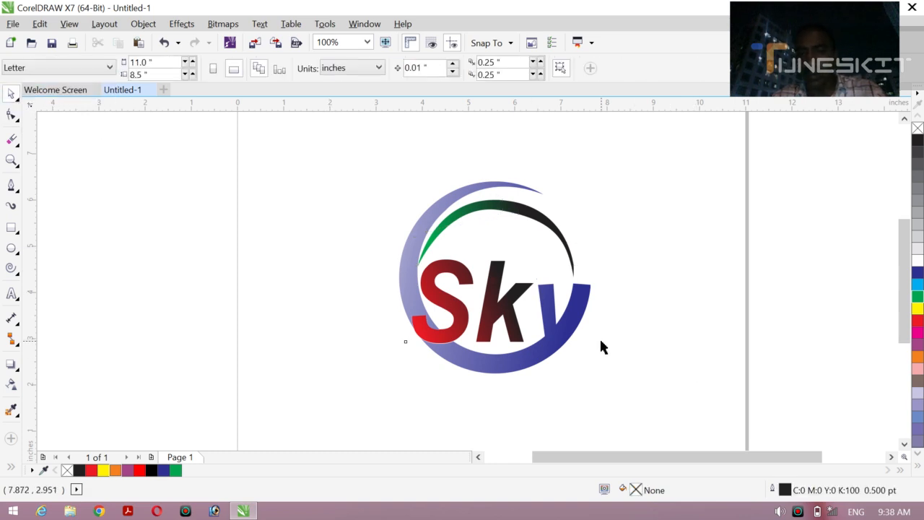
left_click(798, 512)
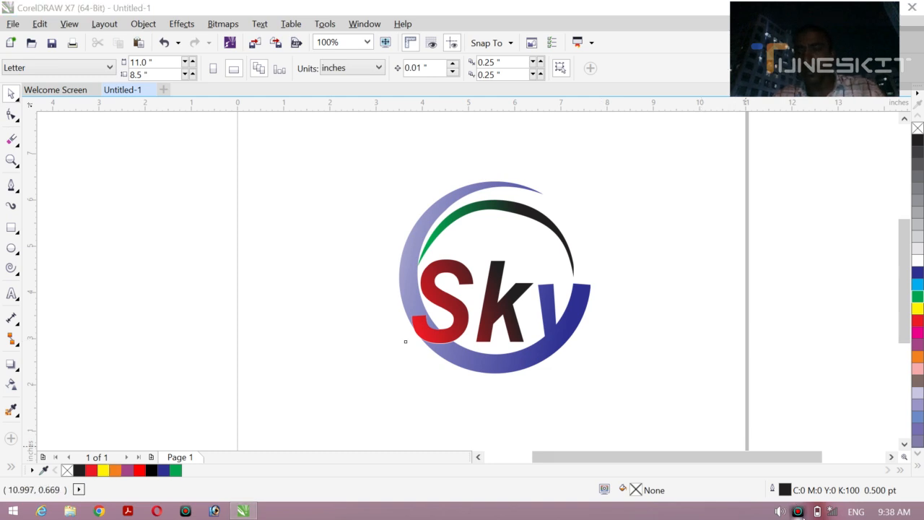